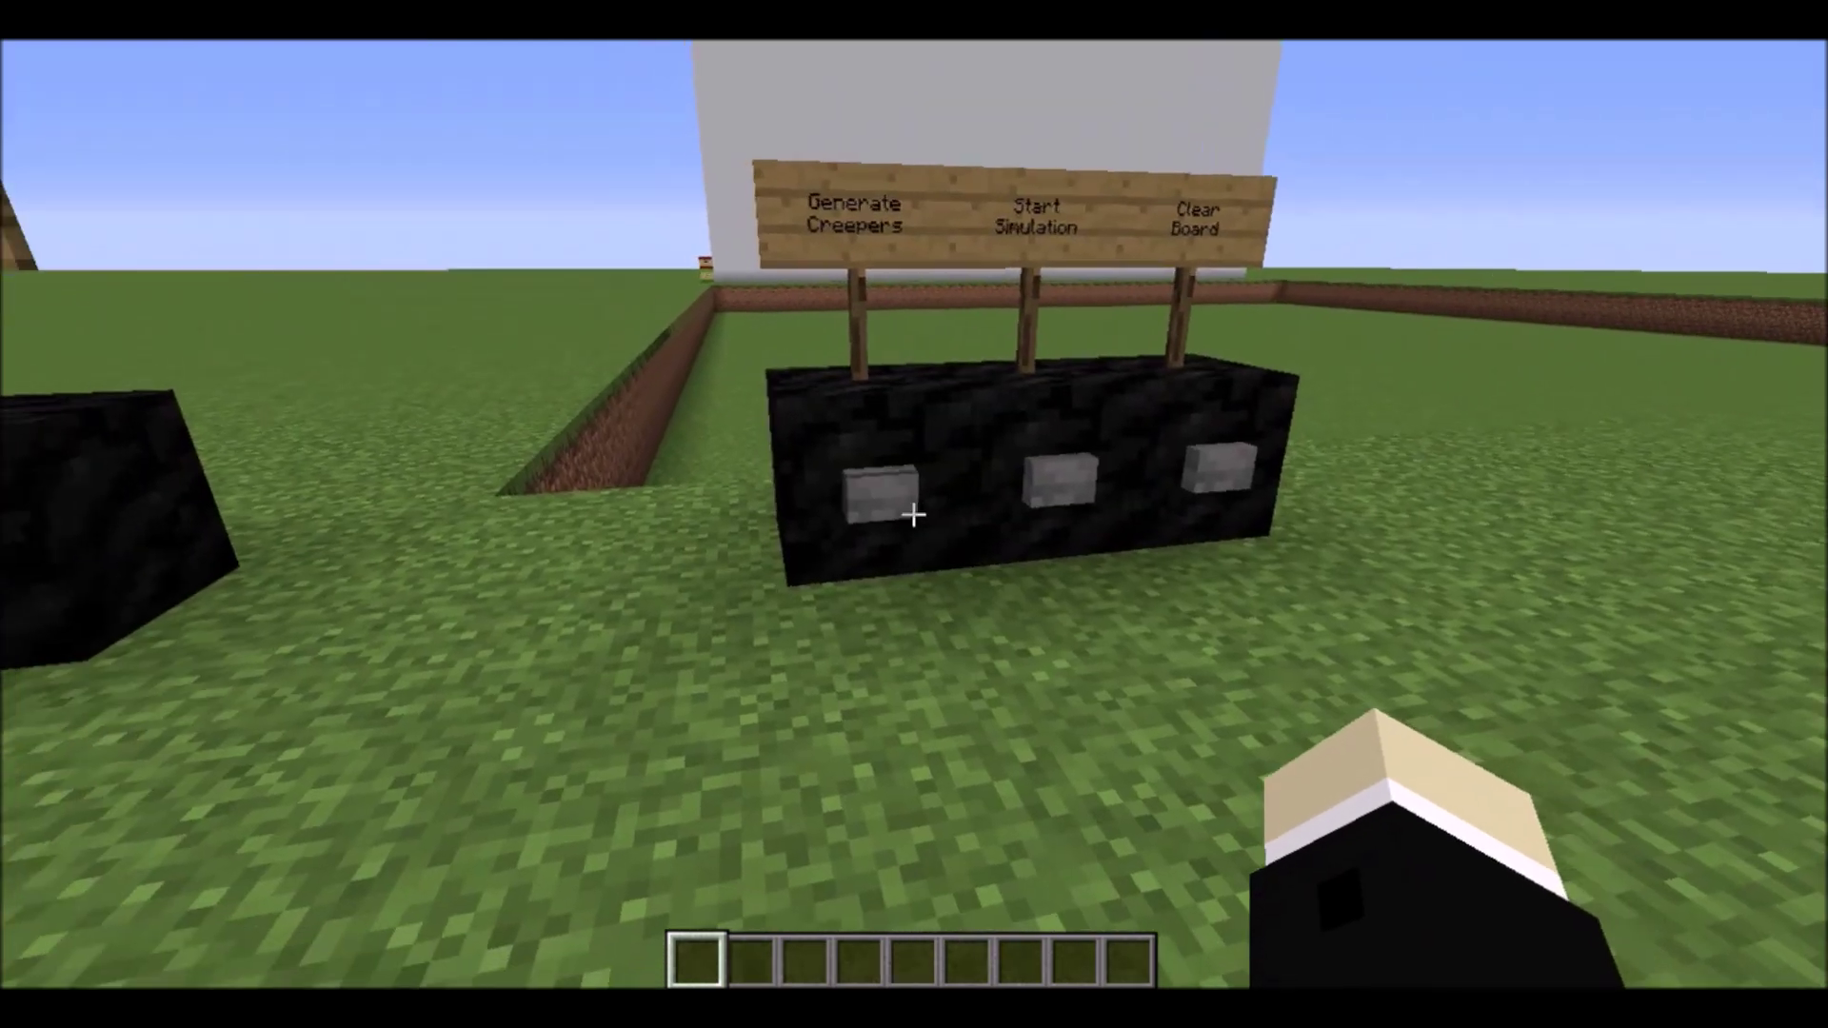
- Generate the creepers in the fenced field and start the virus simulation
right_click(913, 515)
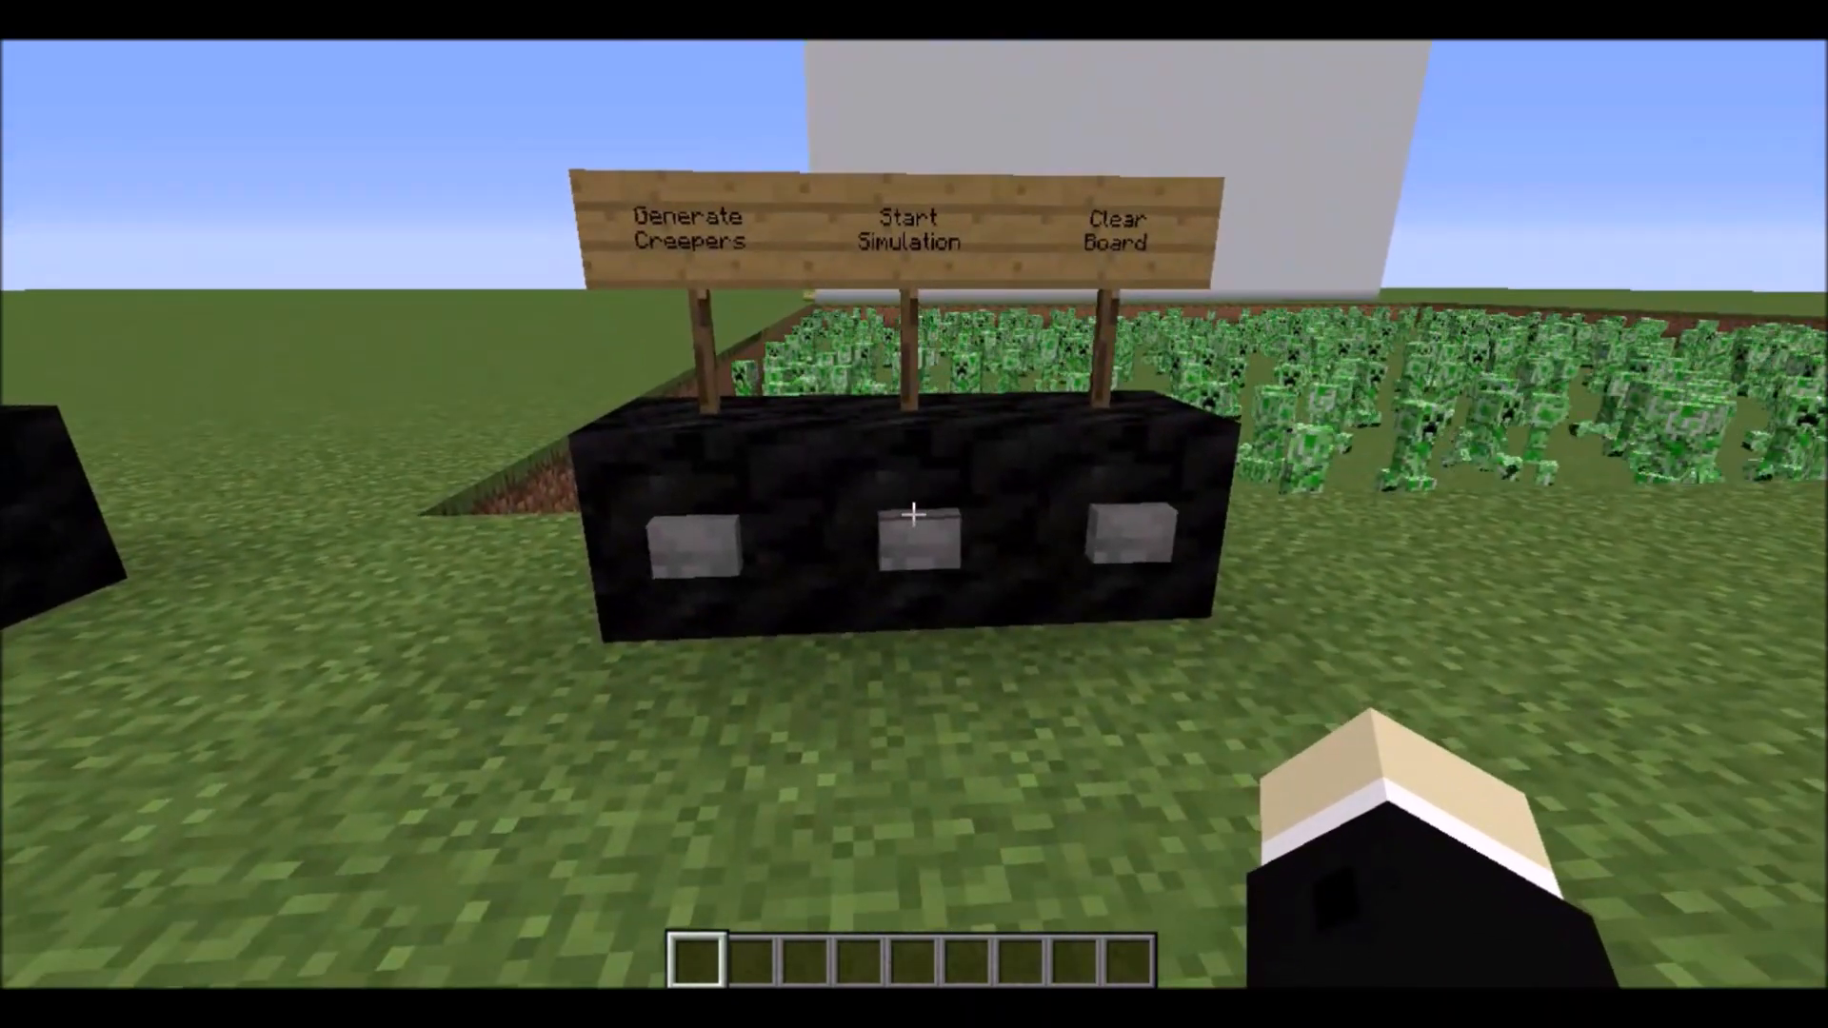
right_click(915, 514)
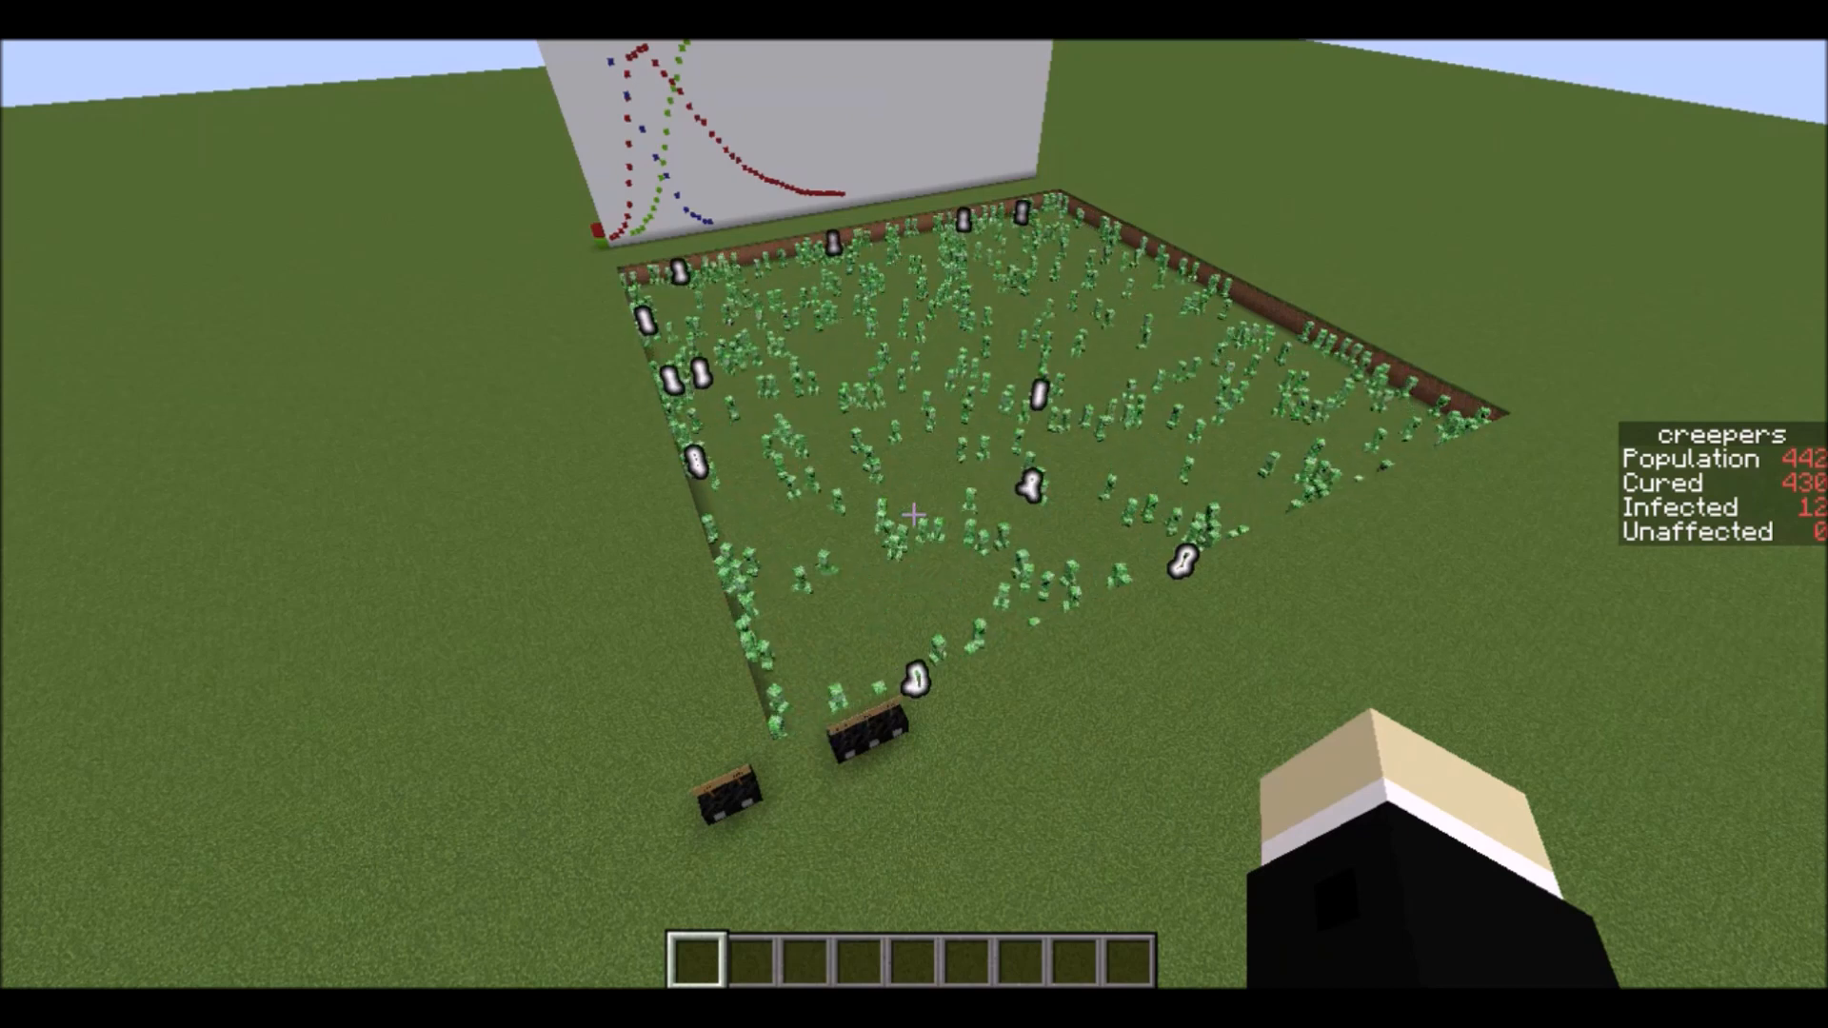
- Fly onward across the field as the last infected creepers are cured
key("w")
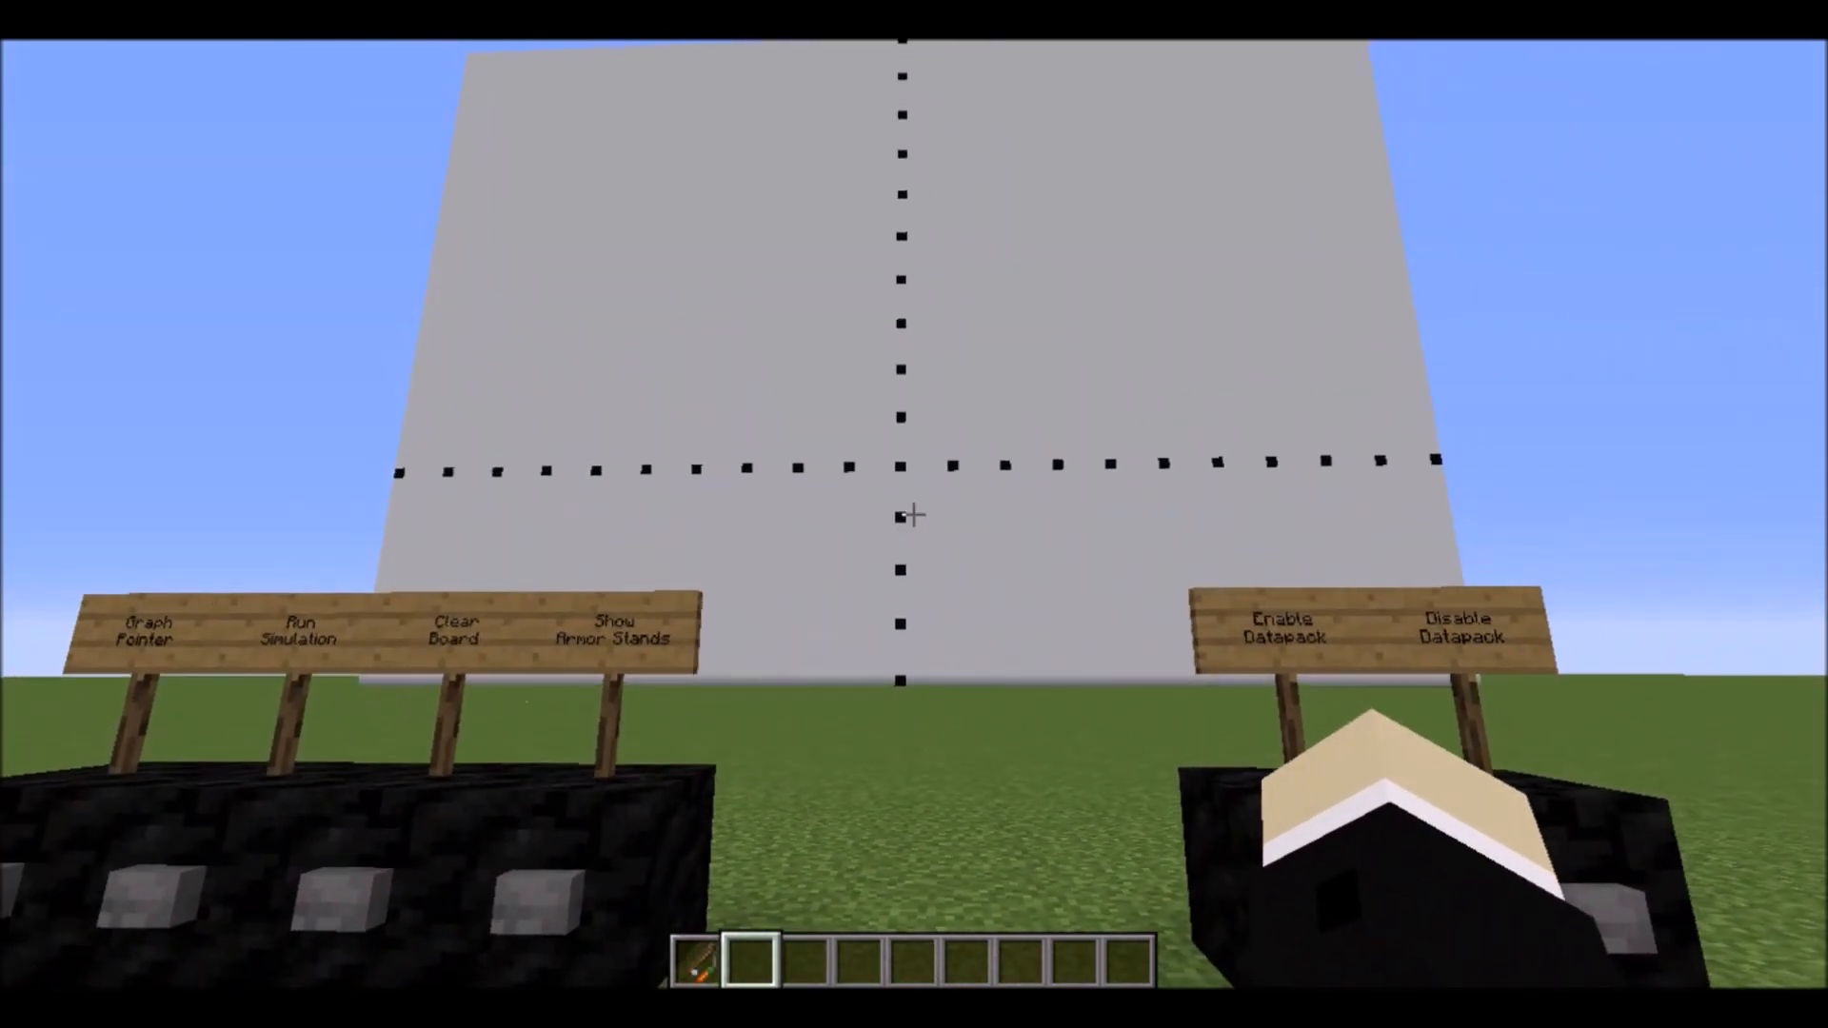
scroll(912, 514, "up", 1)
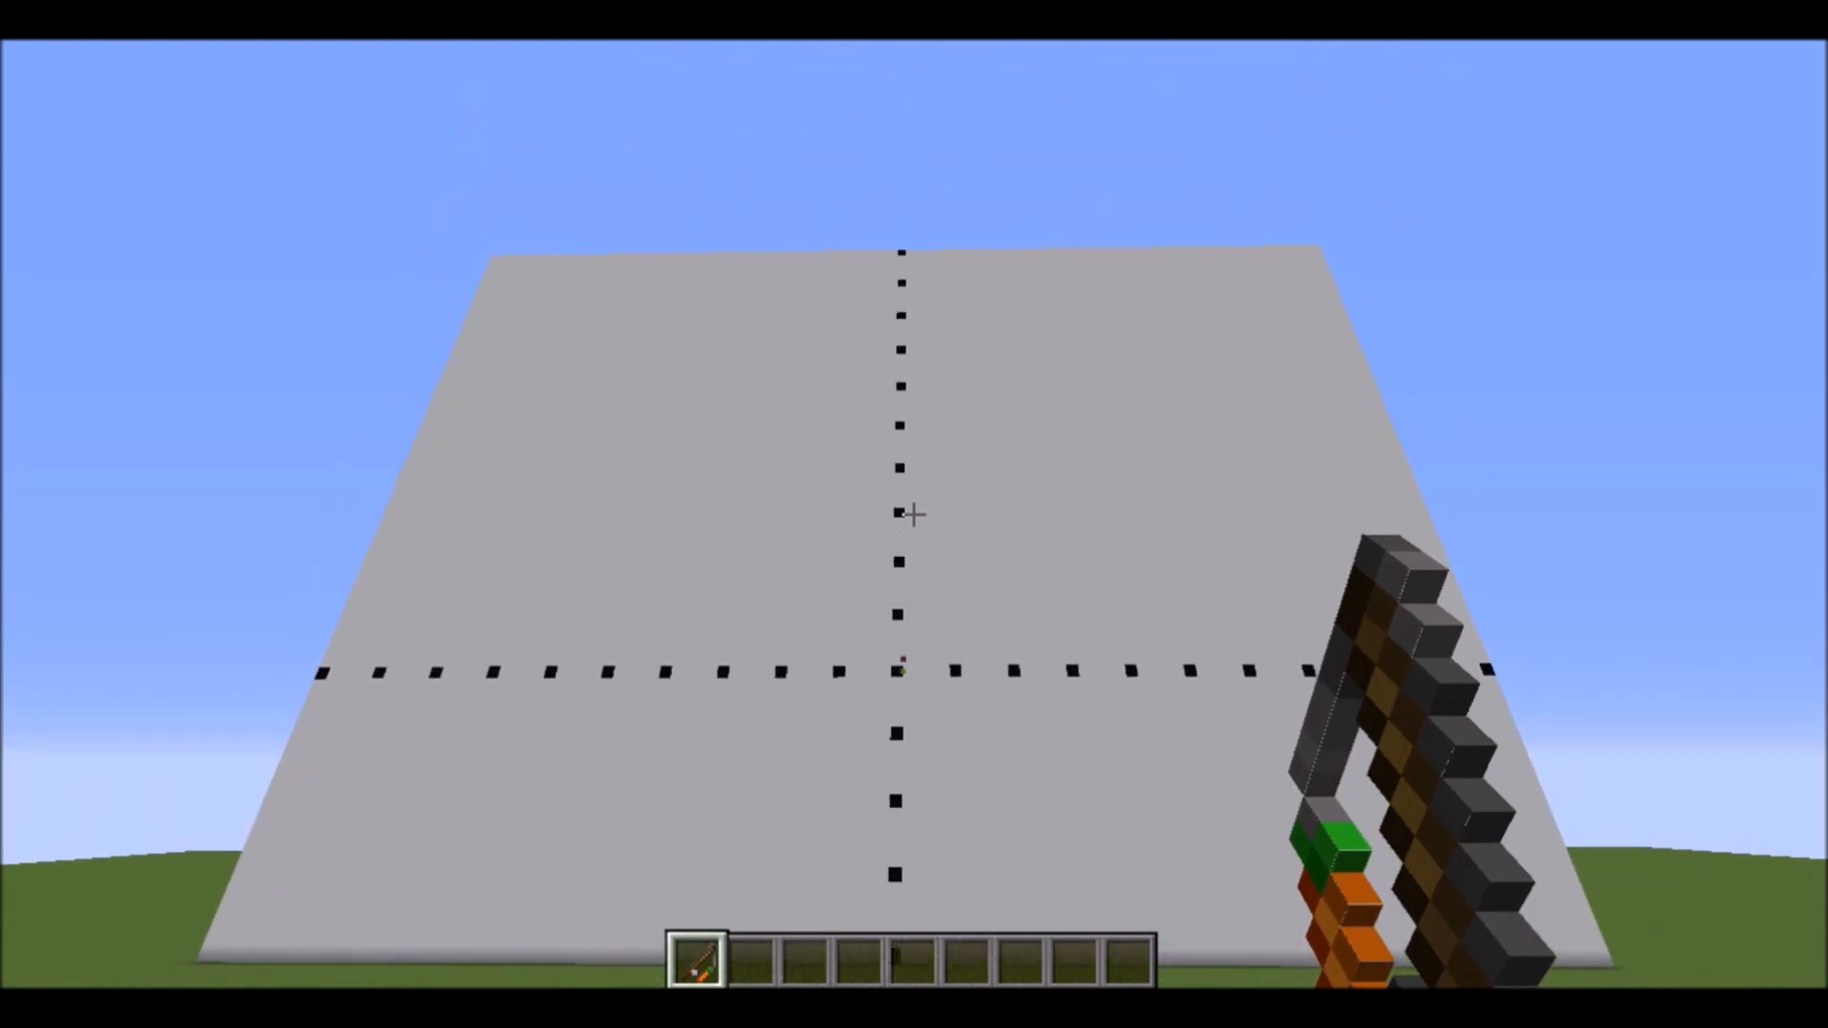
- Plot the infection model curves on the graph wall with the Graph Pointer rod
right_click(914, 514)
scroll(915, 515, "down", 1)
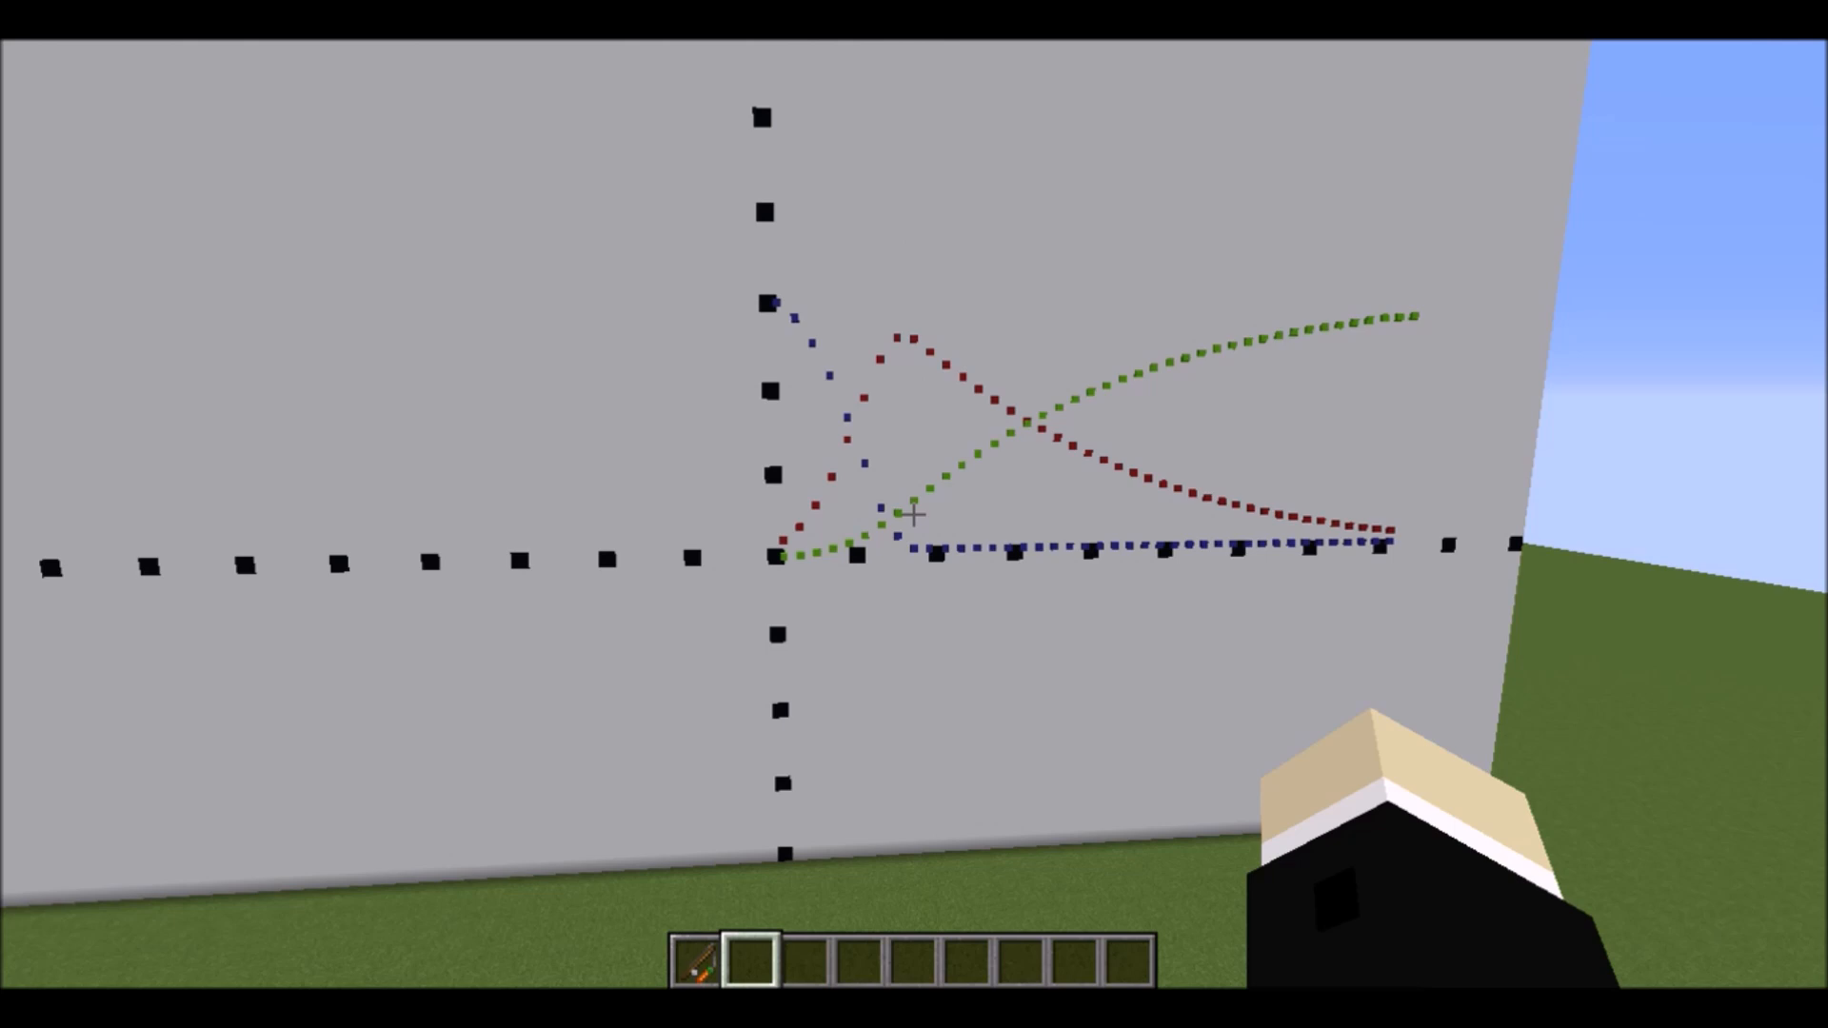
- Fly back and forth in front of the graph wall while the curves re-plot
key("s")
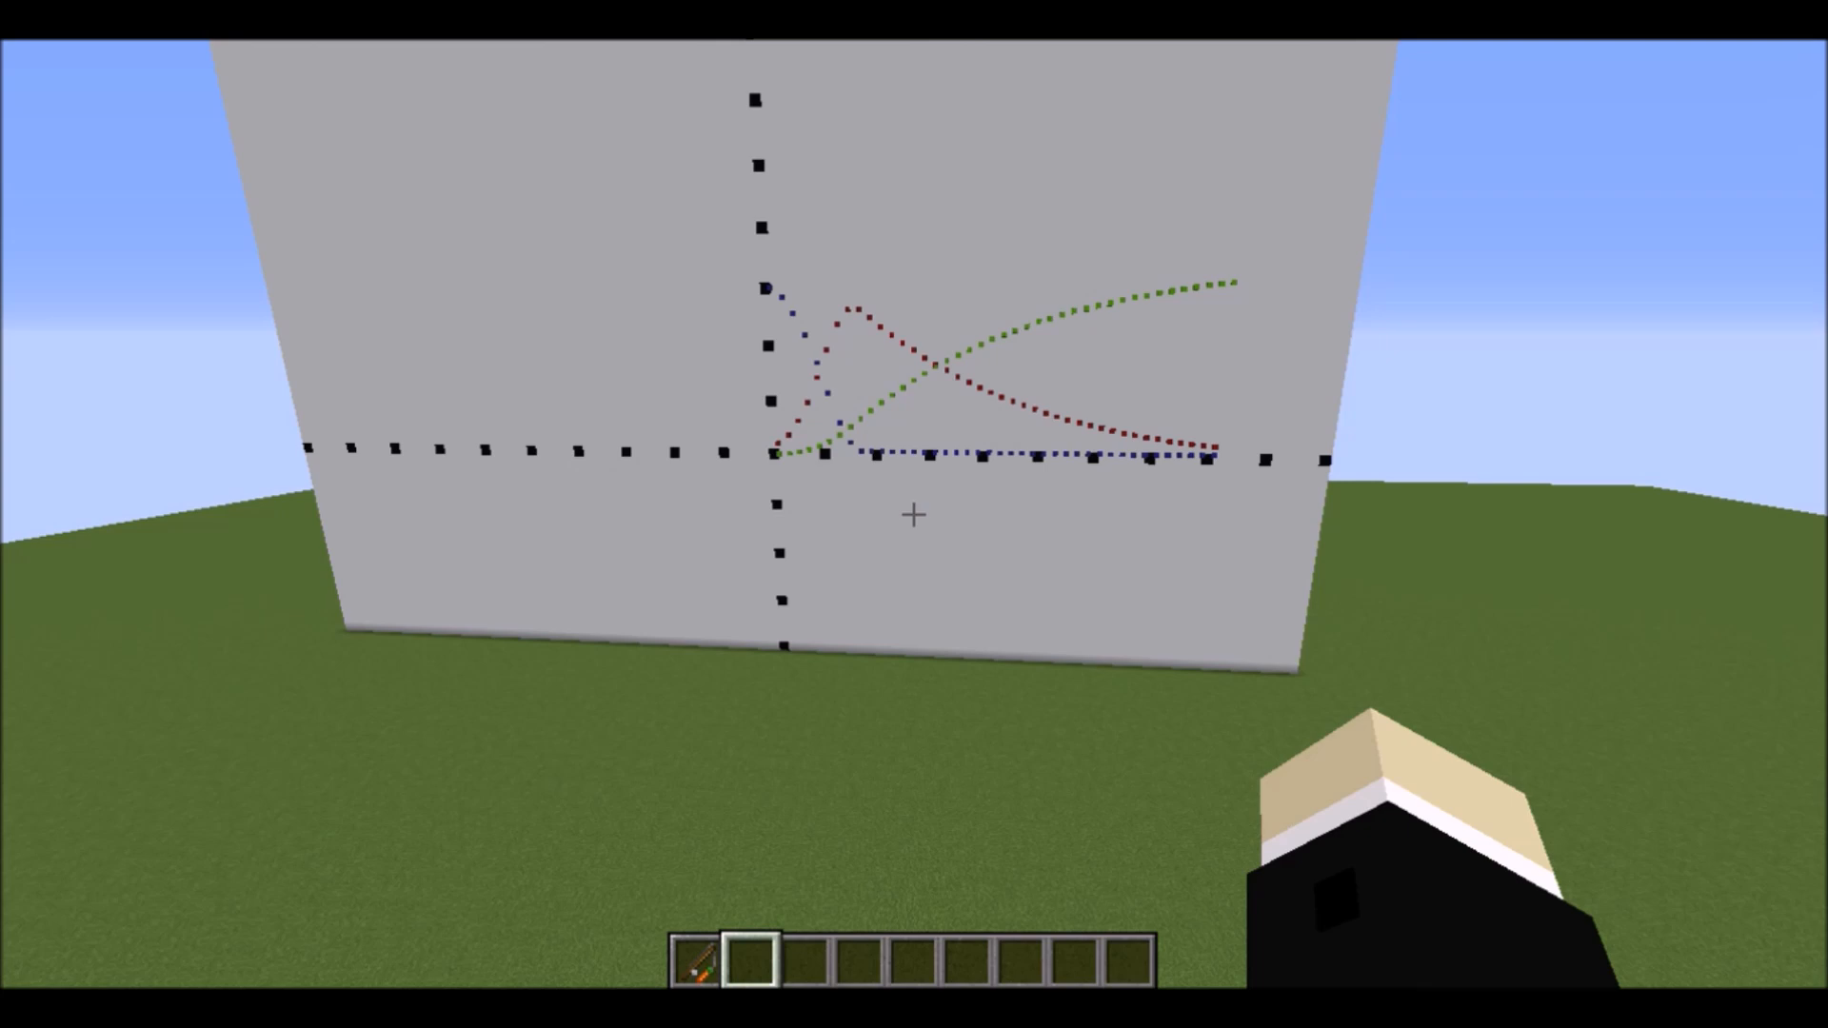
key("w")
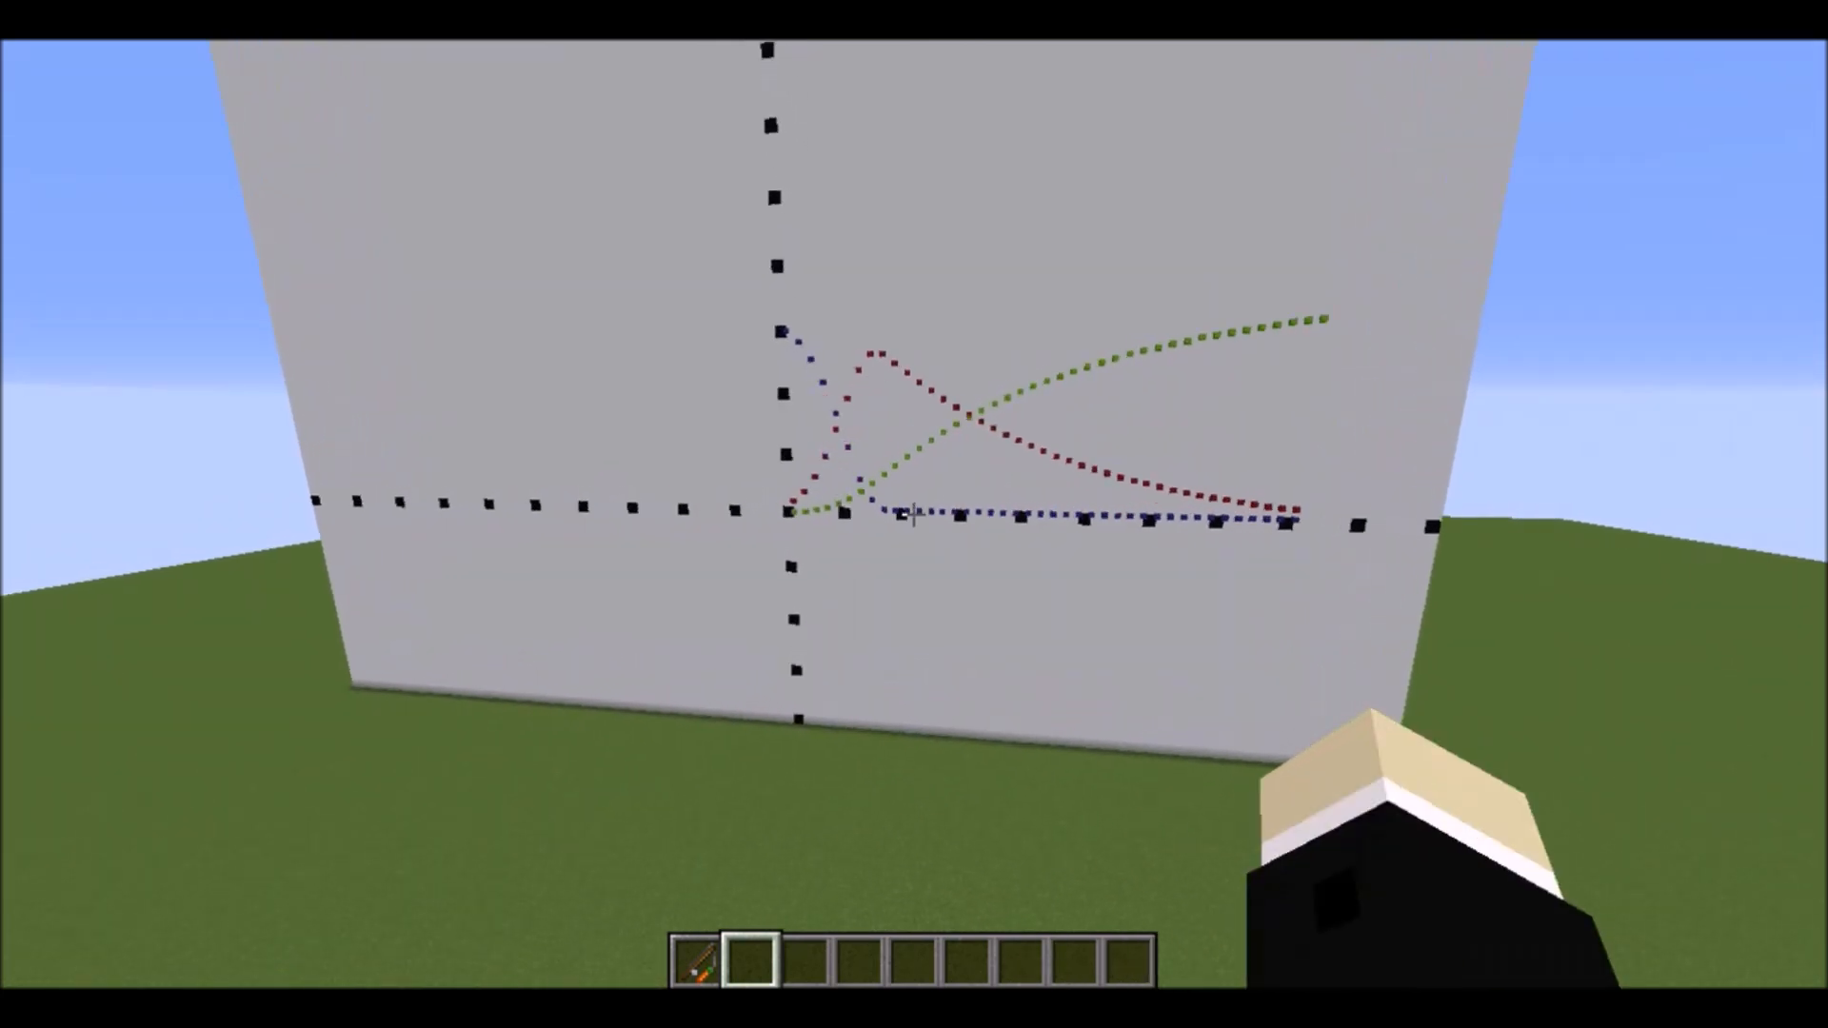
scroll(914, 514, "up", 1)
key("w")
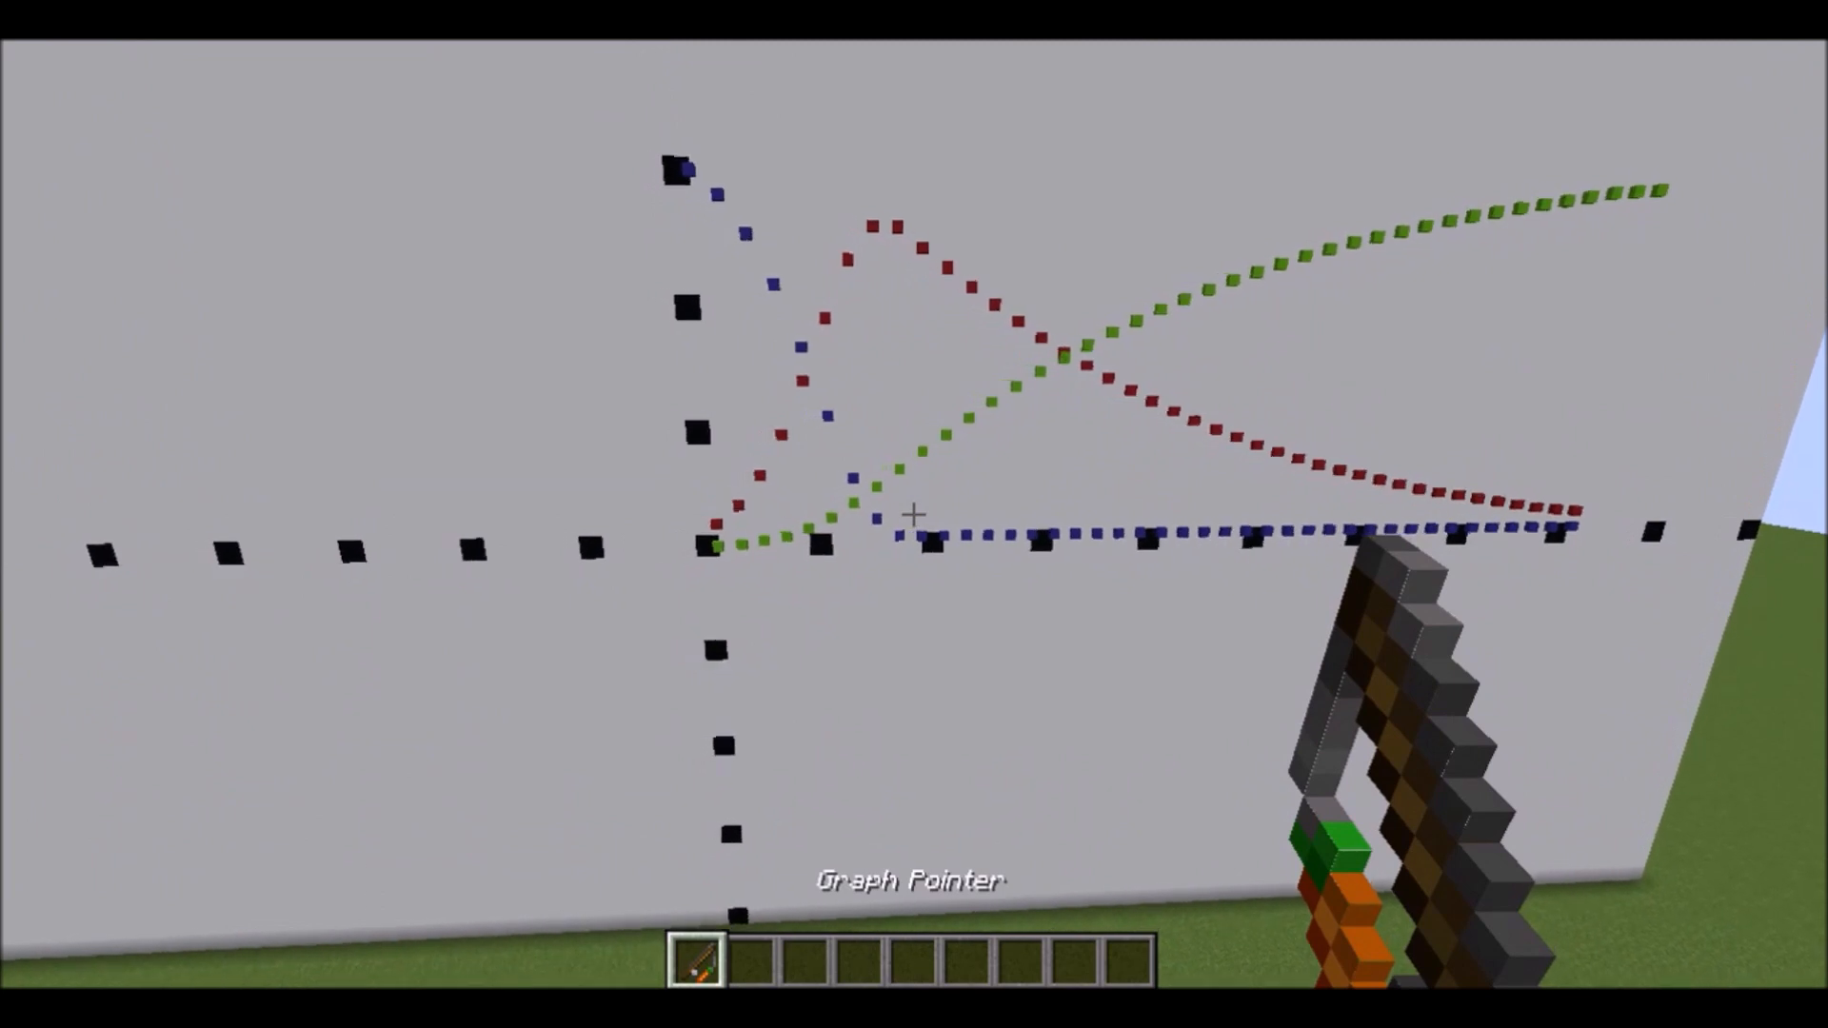
key("s")
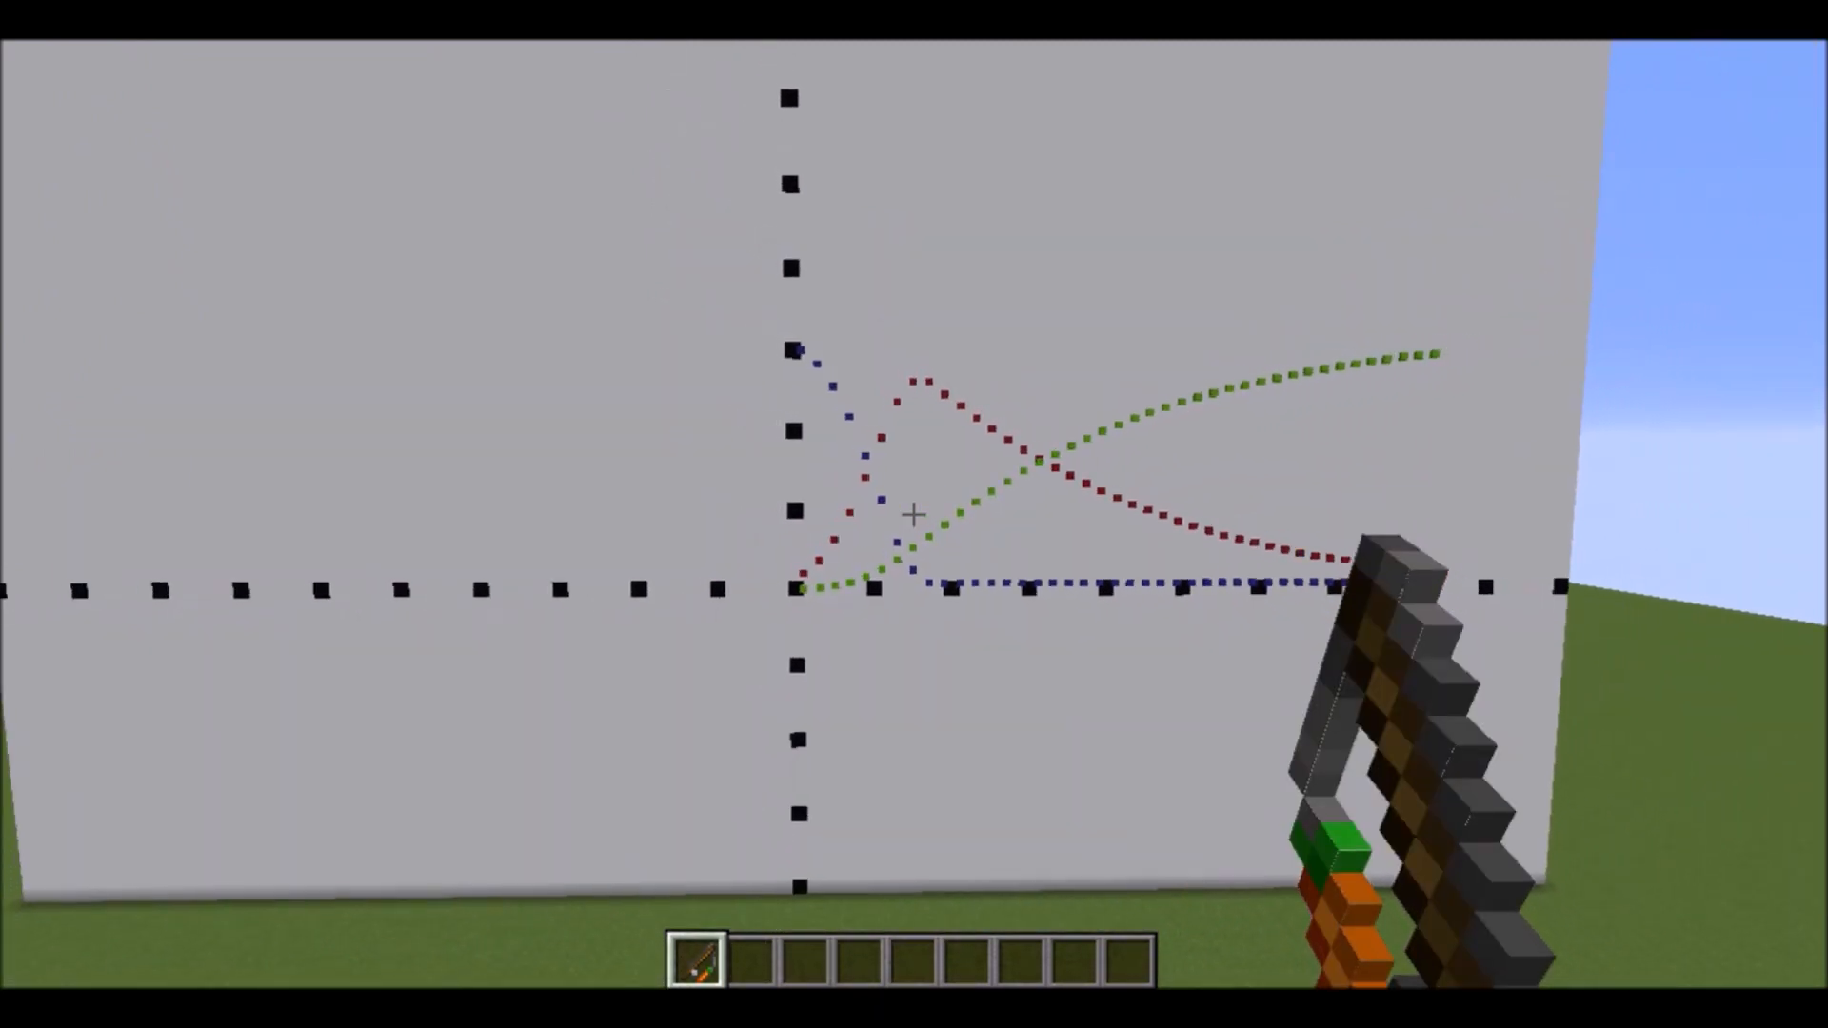
key("s")
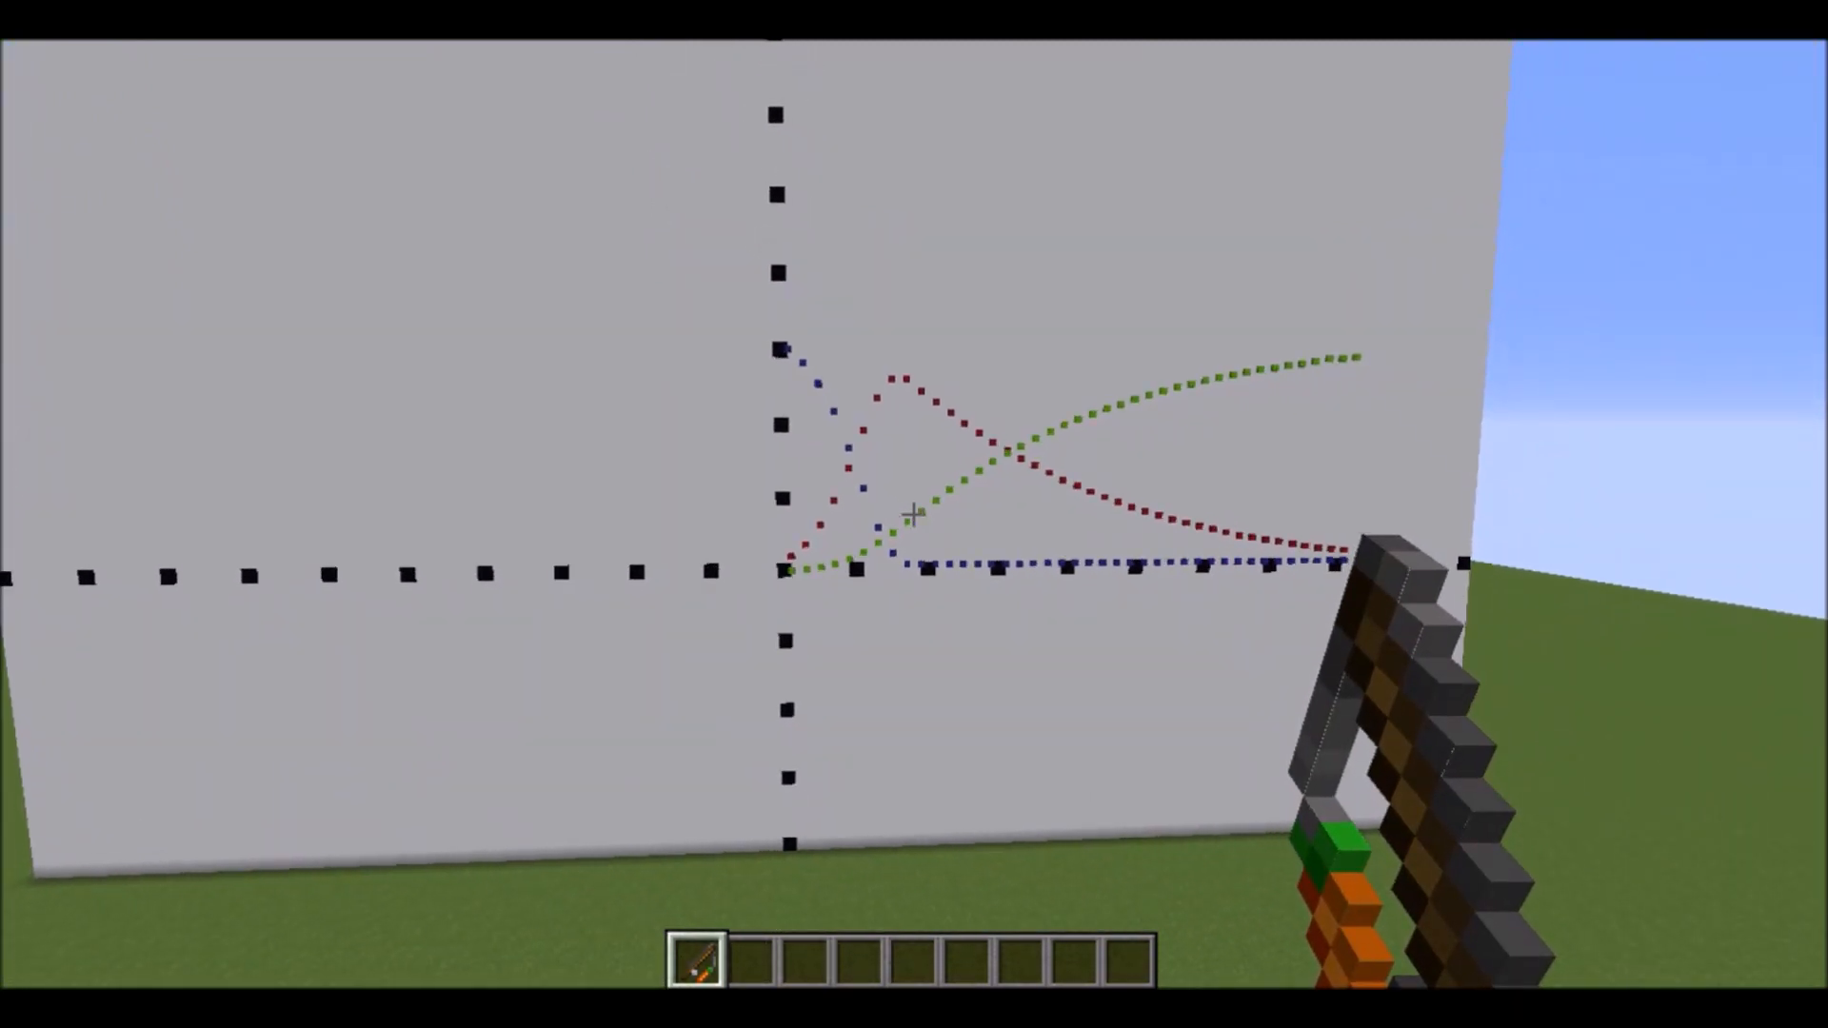
key("w")
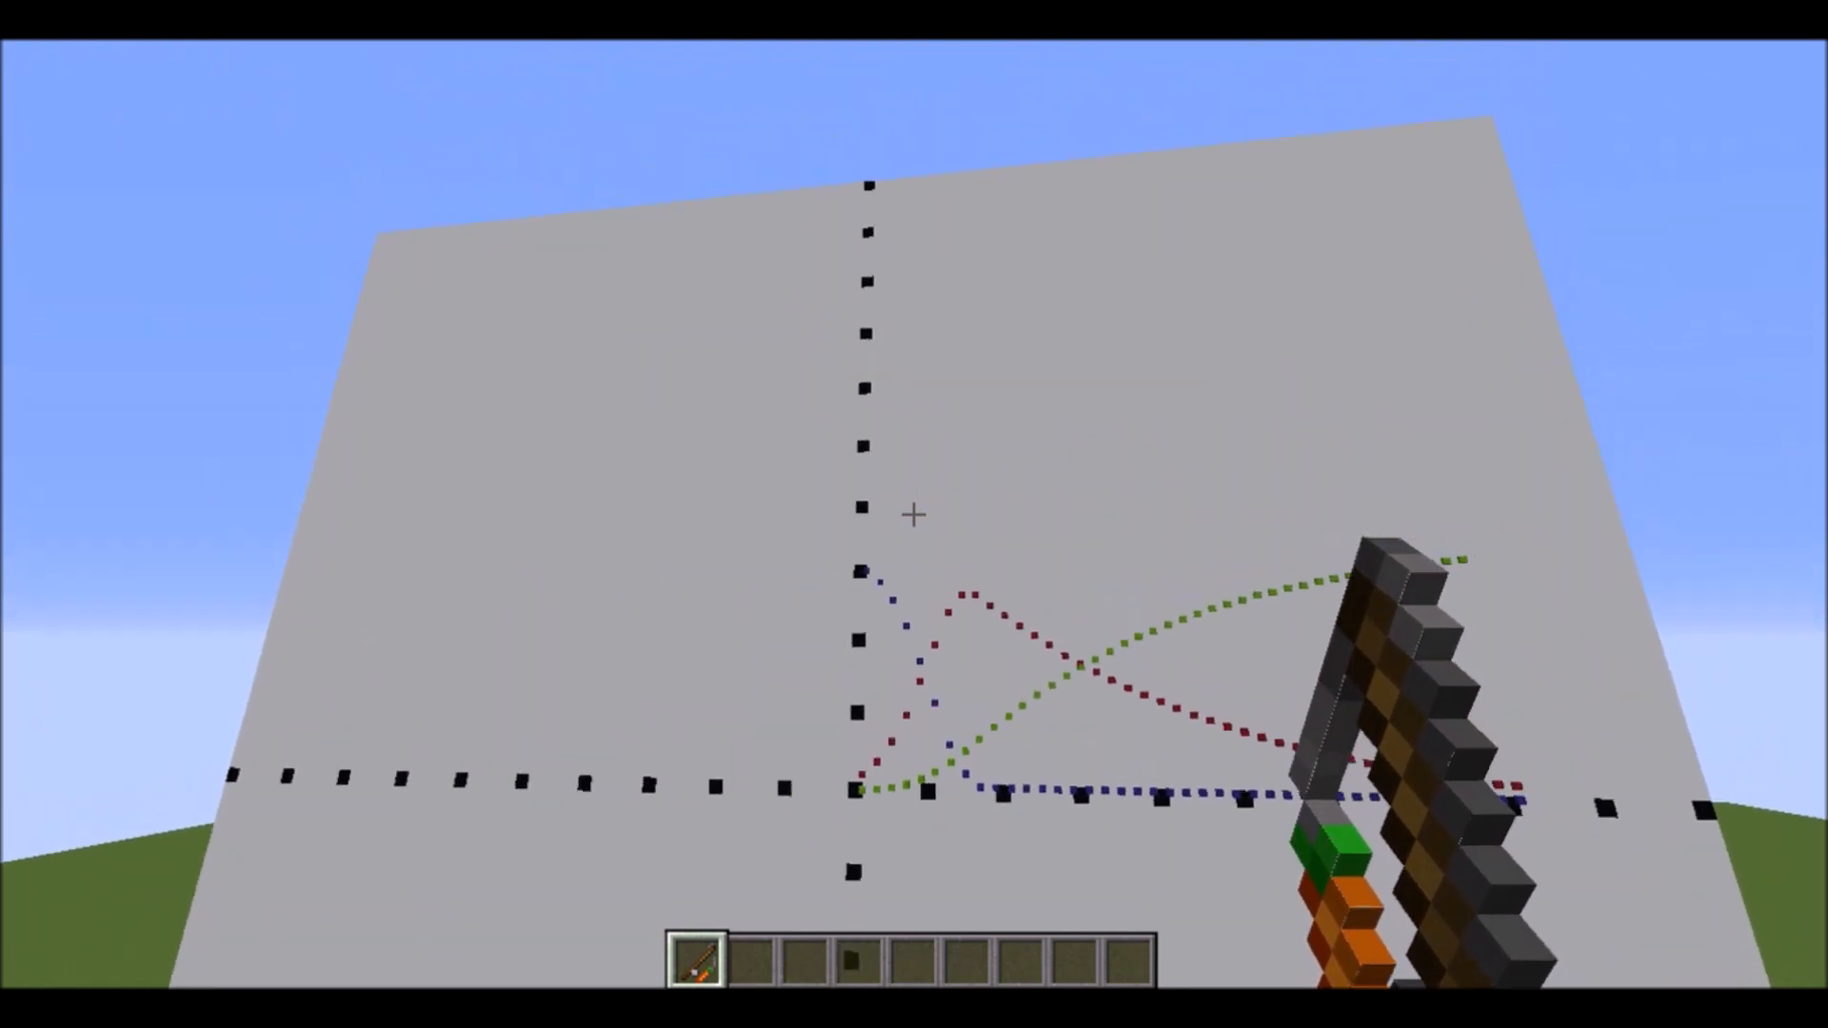
key("w")
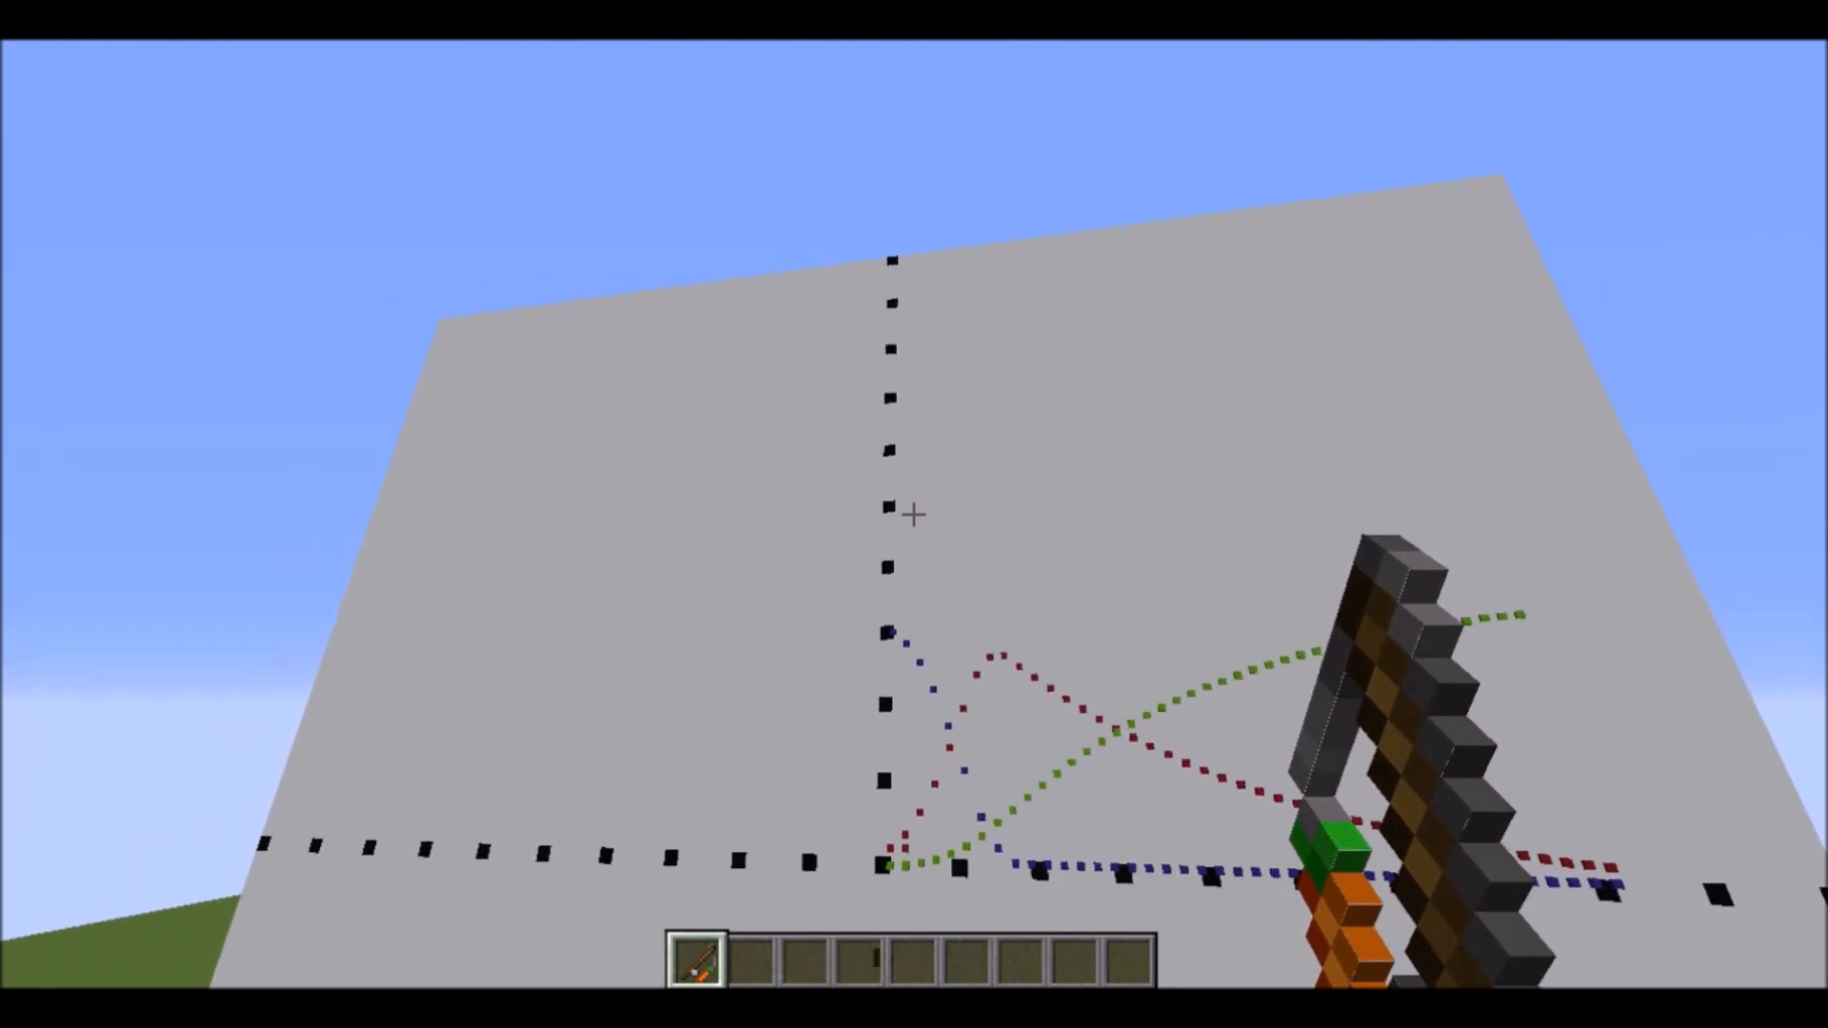
key("s")
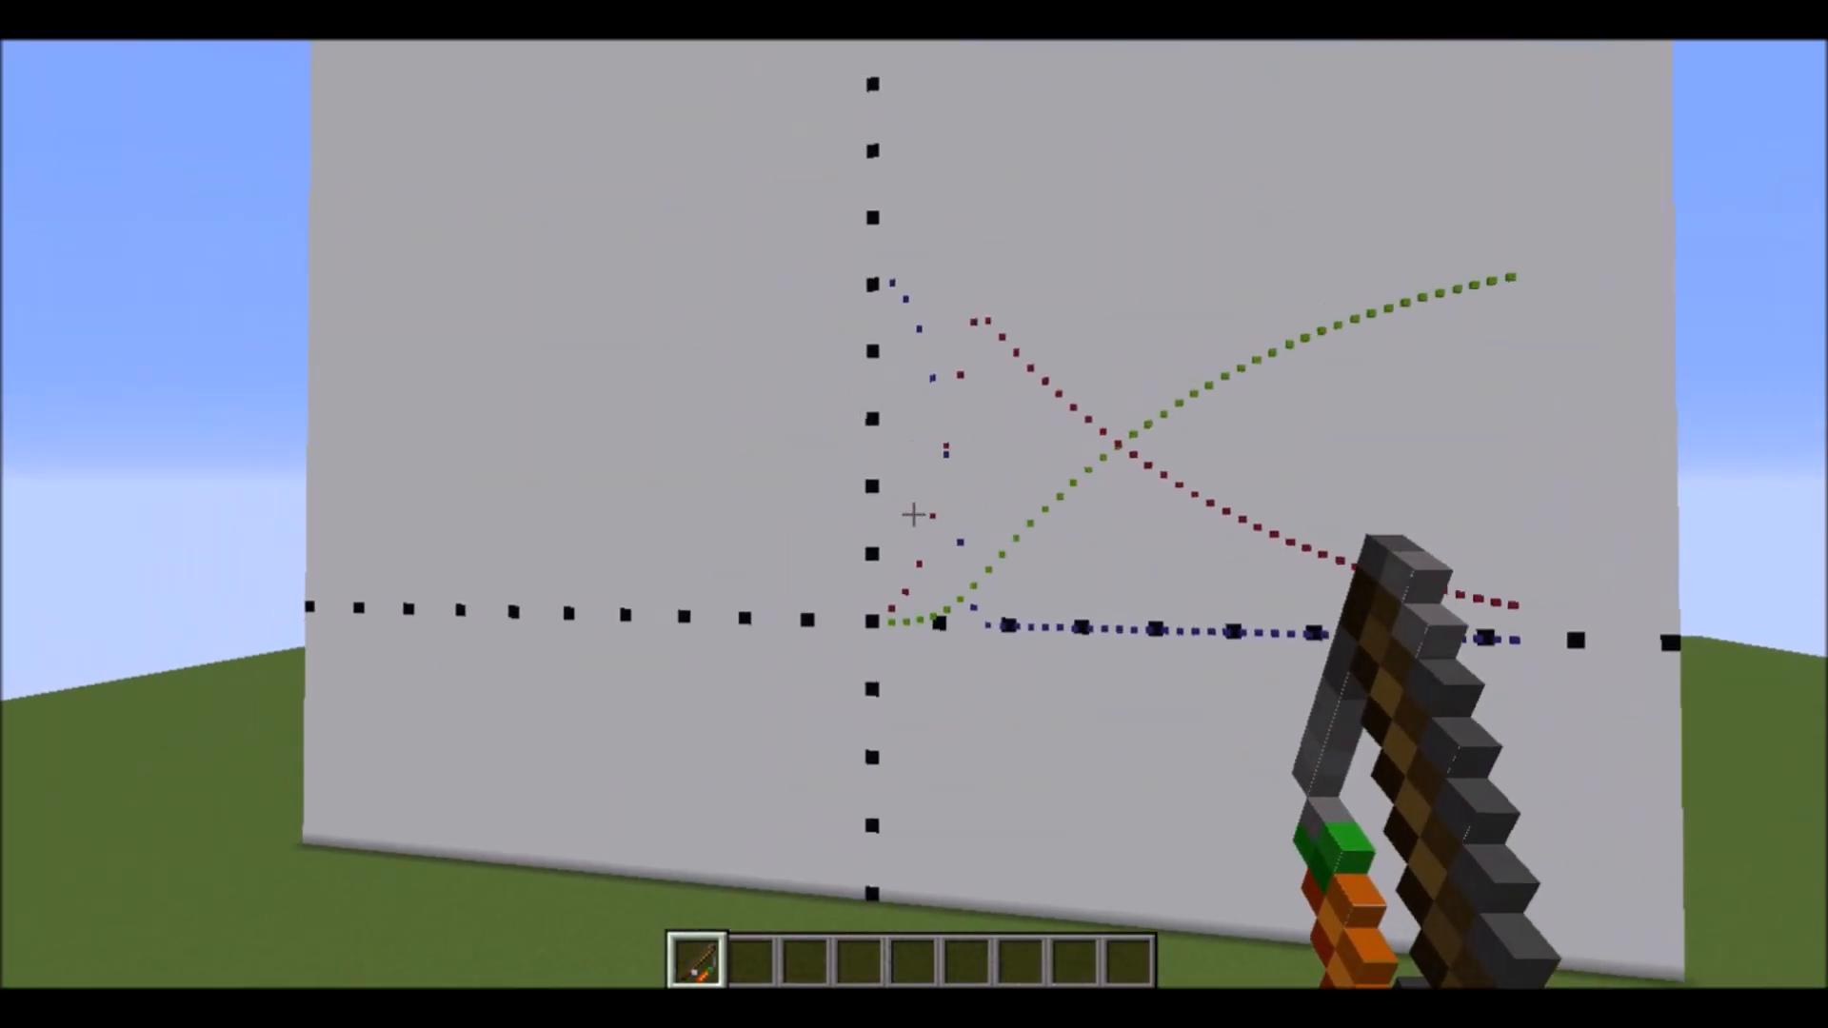
- Watch the narrower red peak redraw from angles, then move in close with slot 2 selected
key("w")
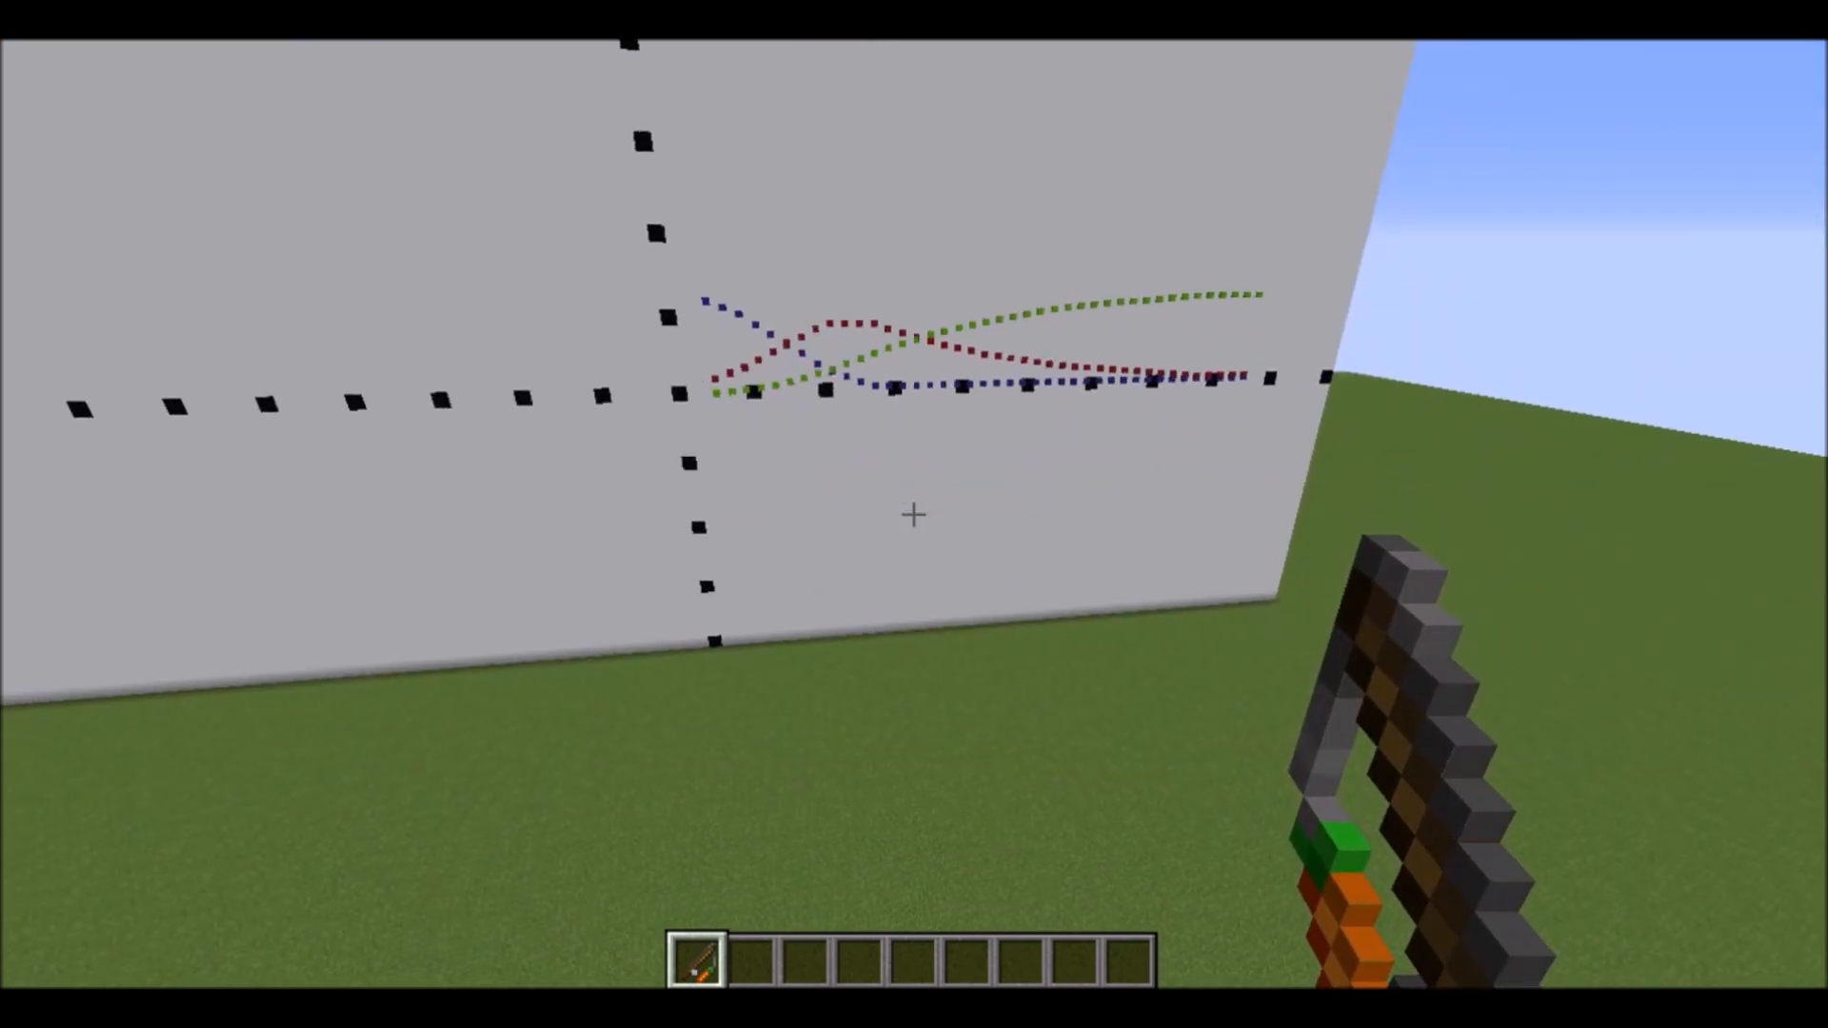
key("s")
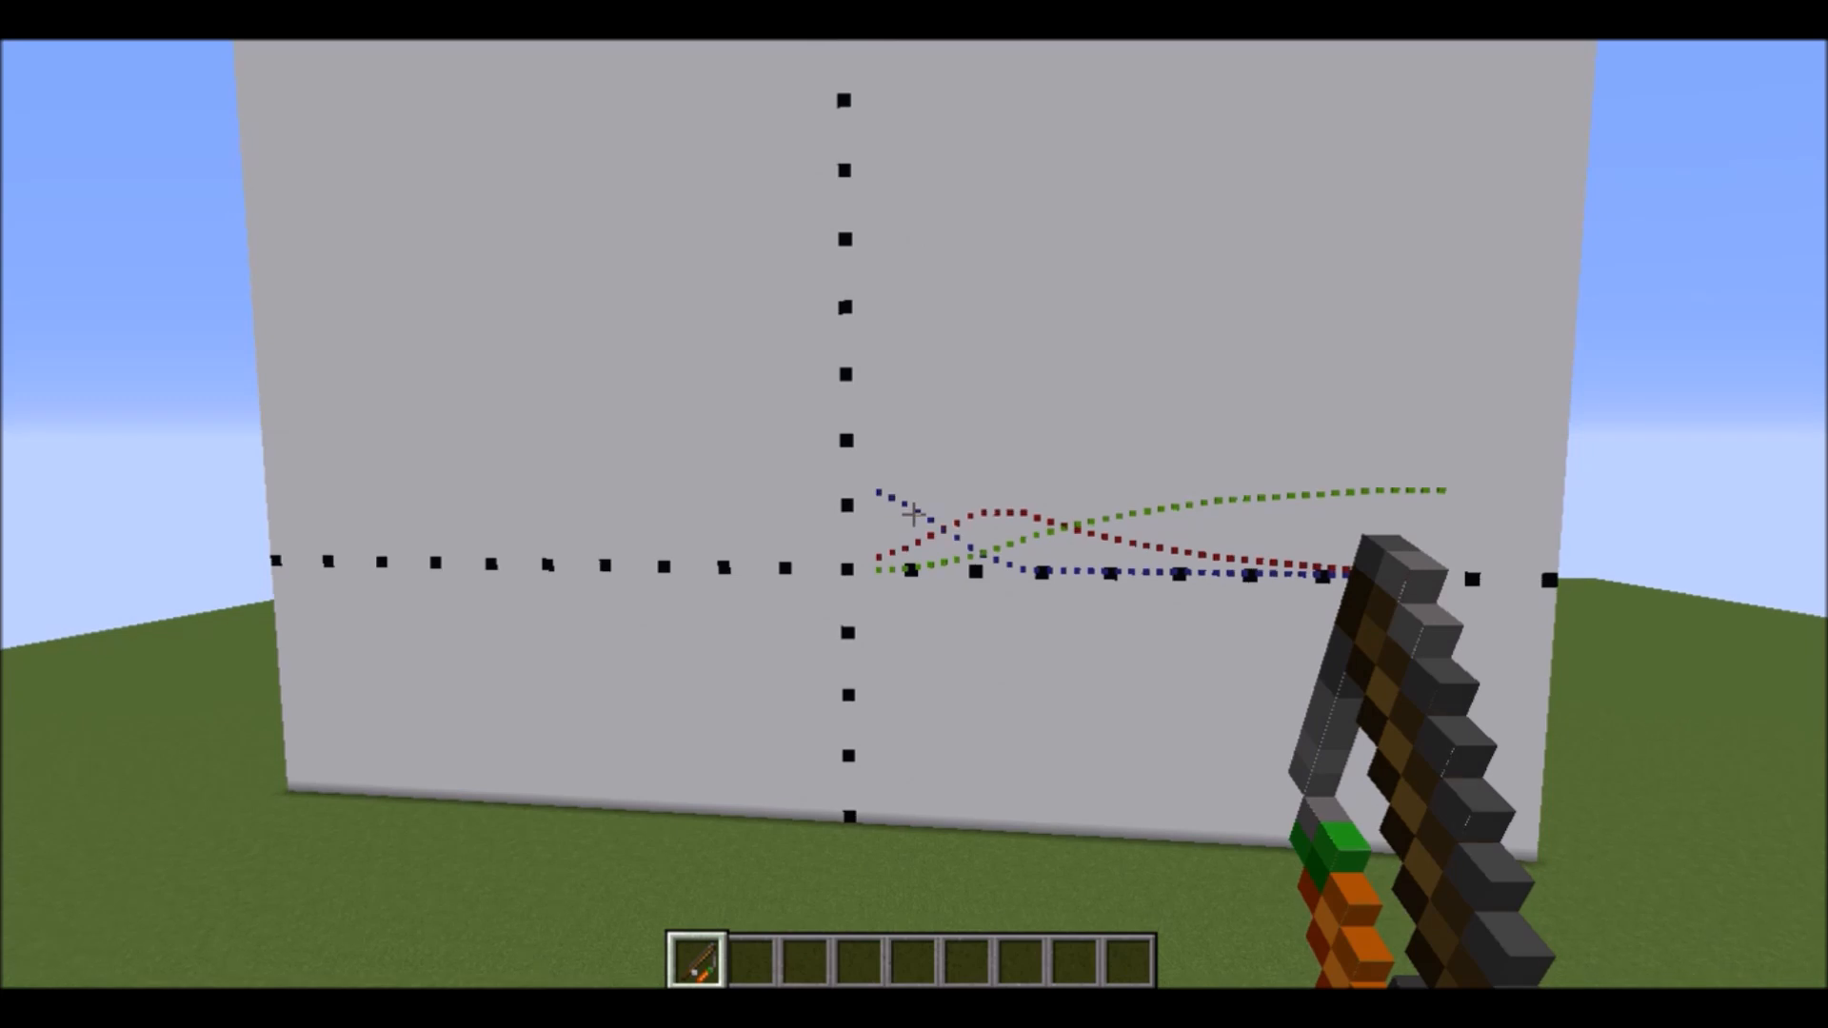
key("w")
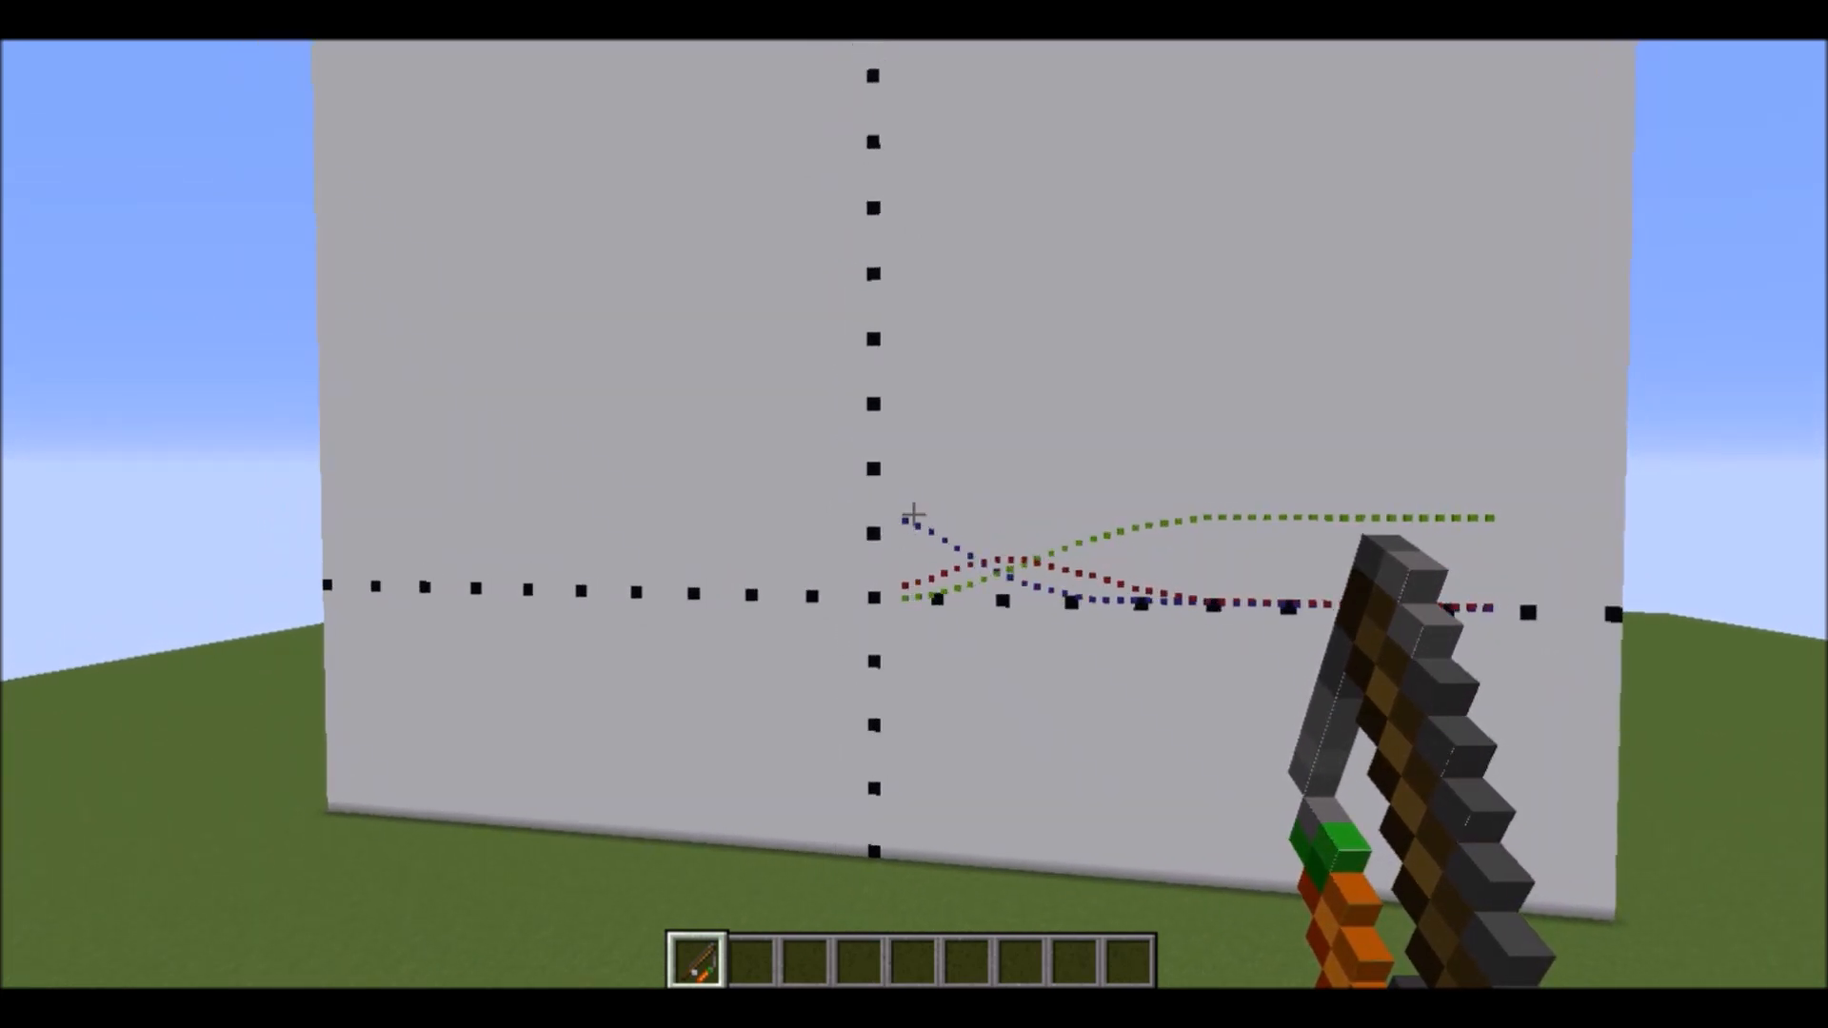
key("w")
key("w")
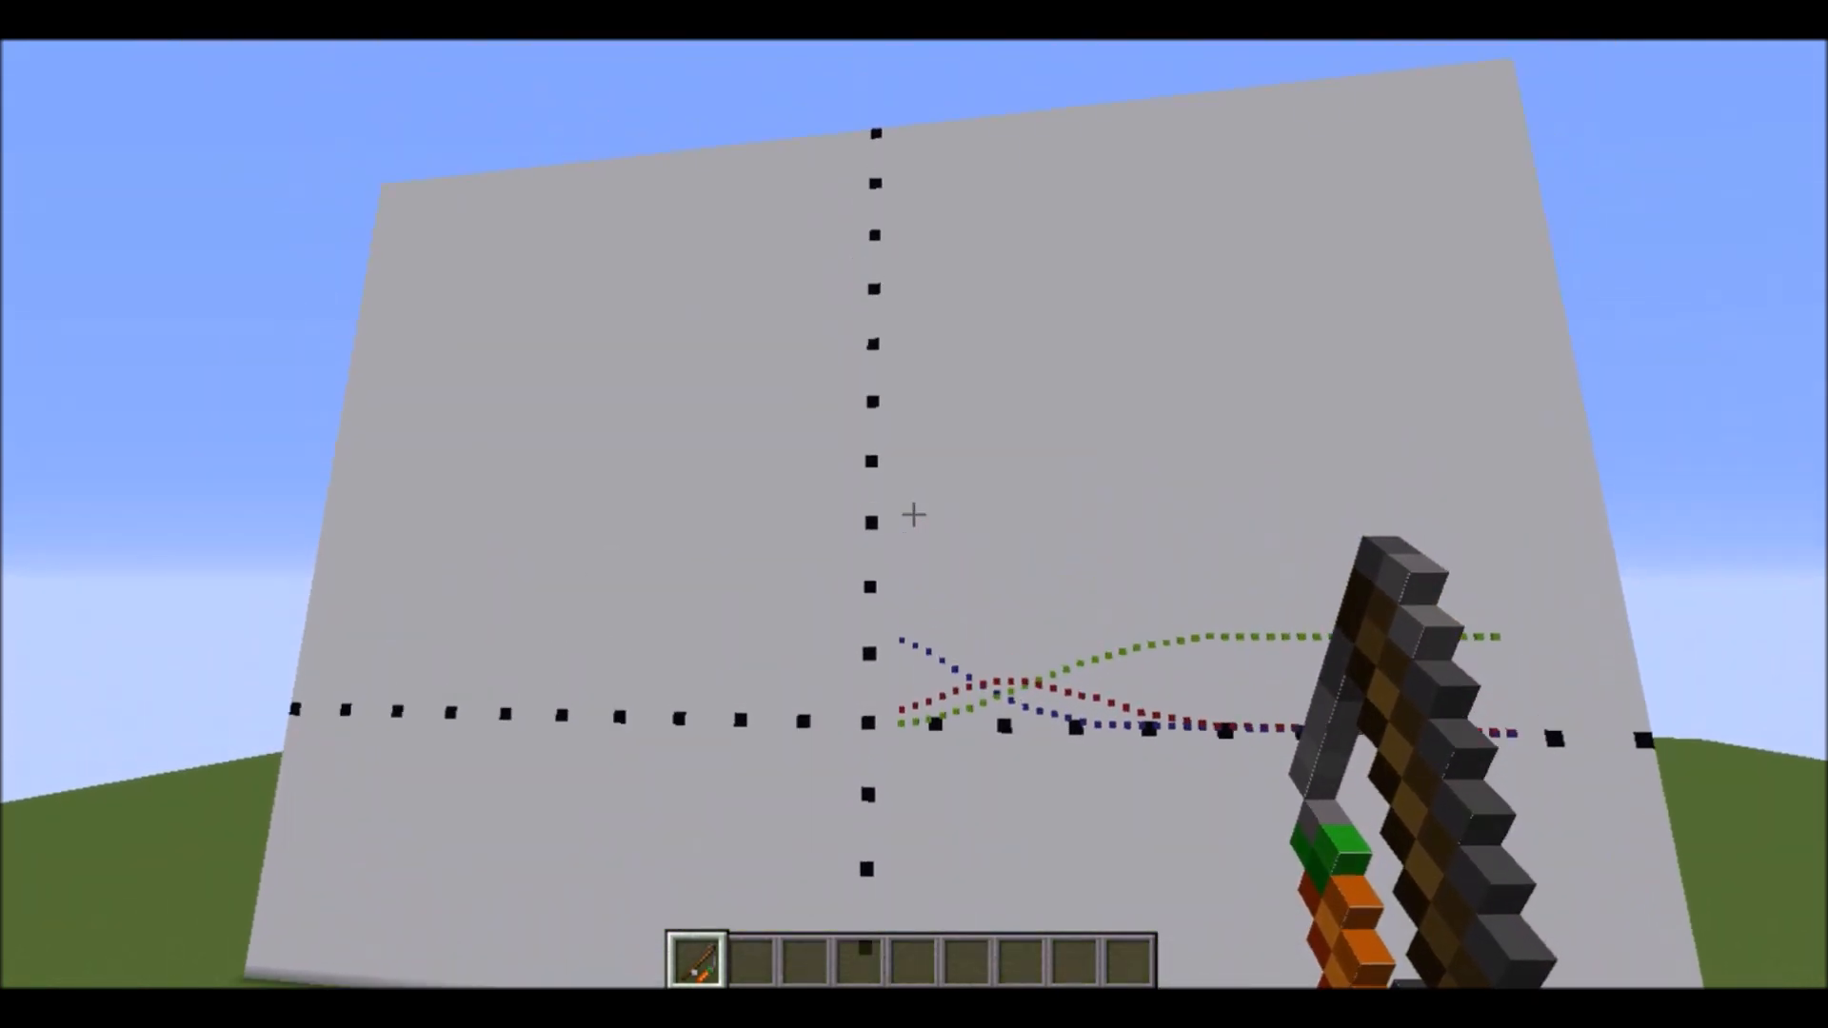
key("w")
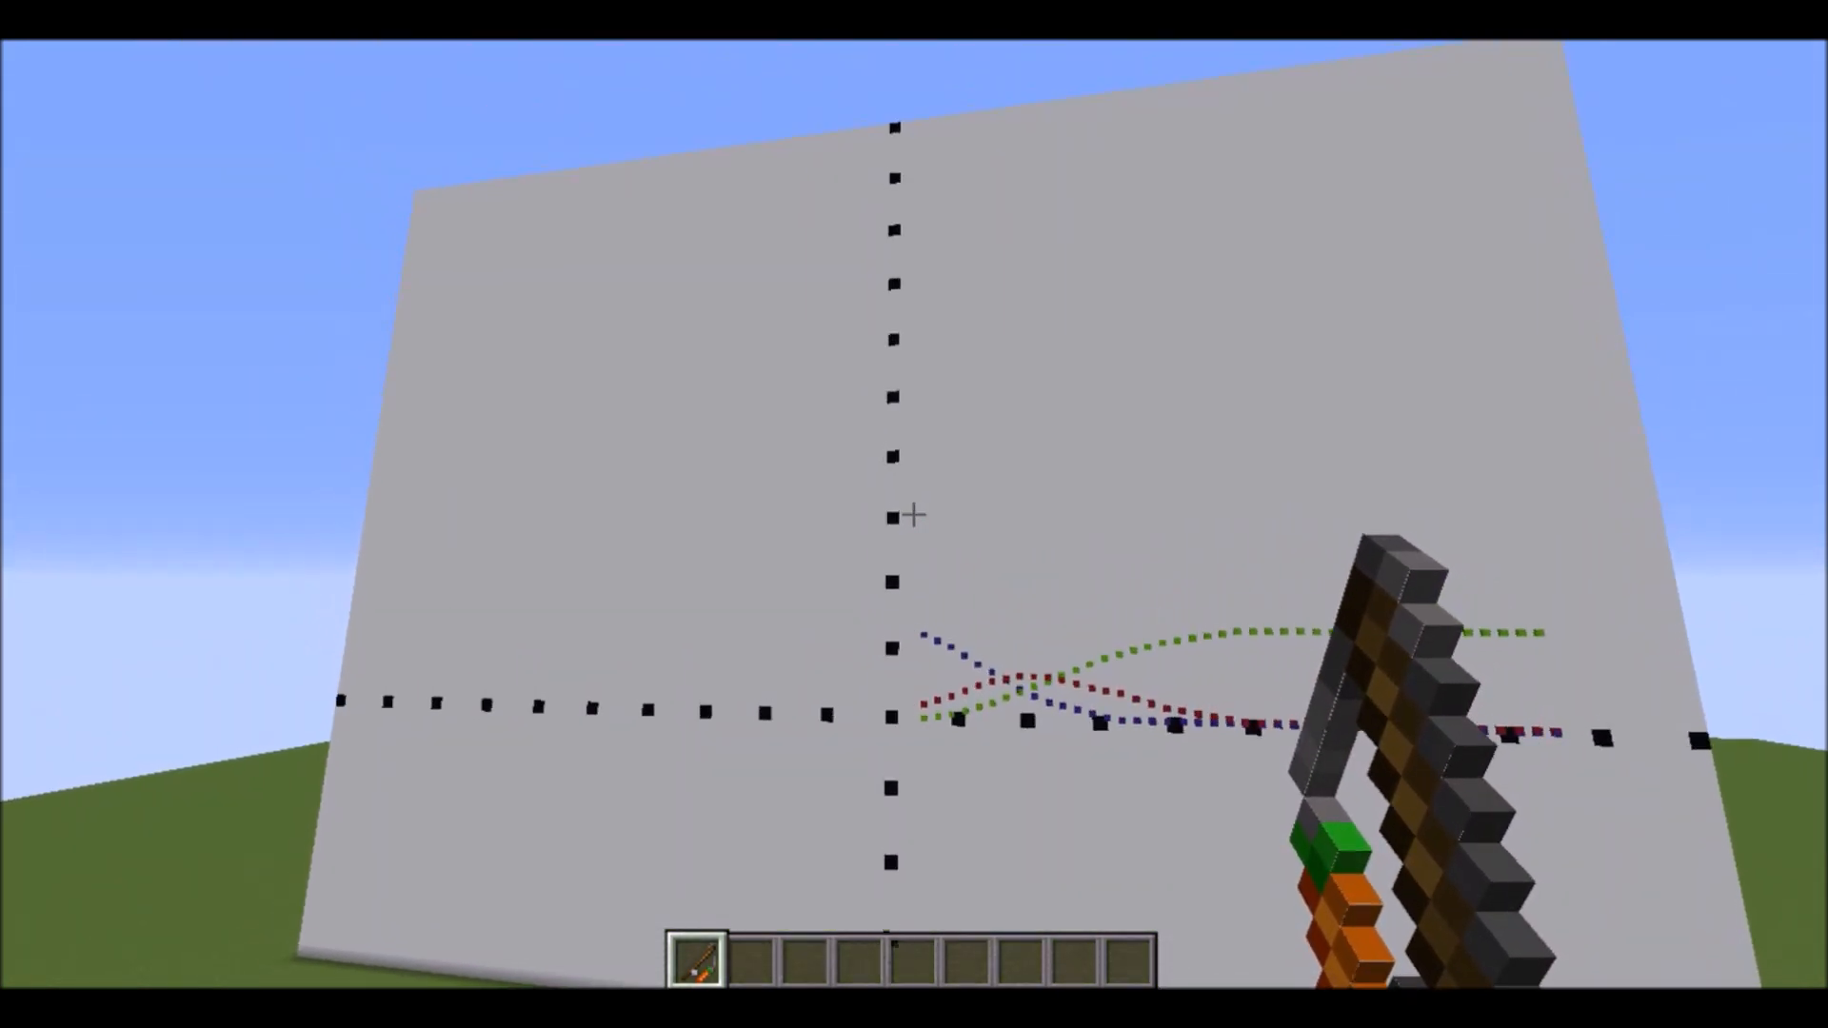
key("w")
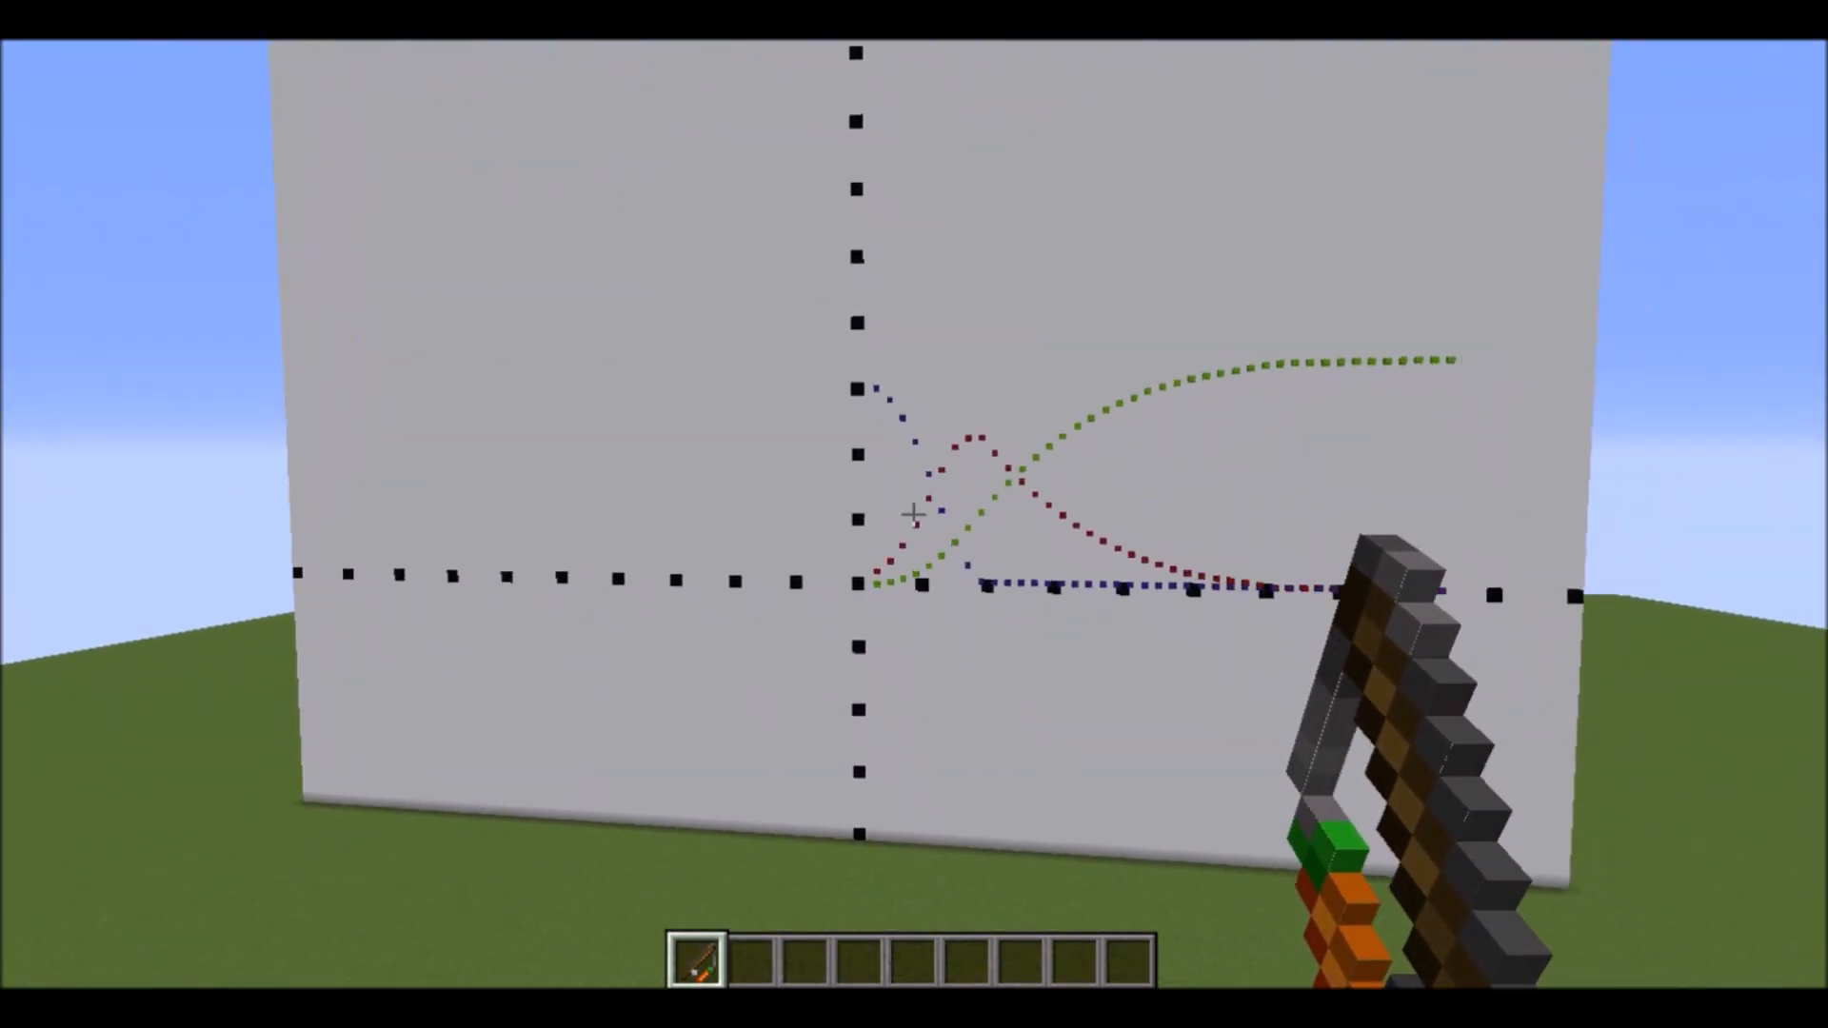
key("w")
key("2")
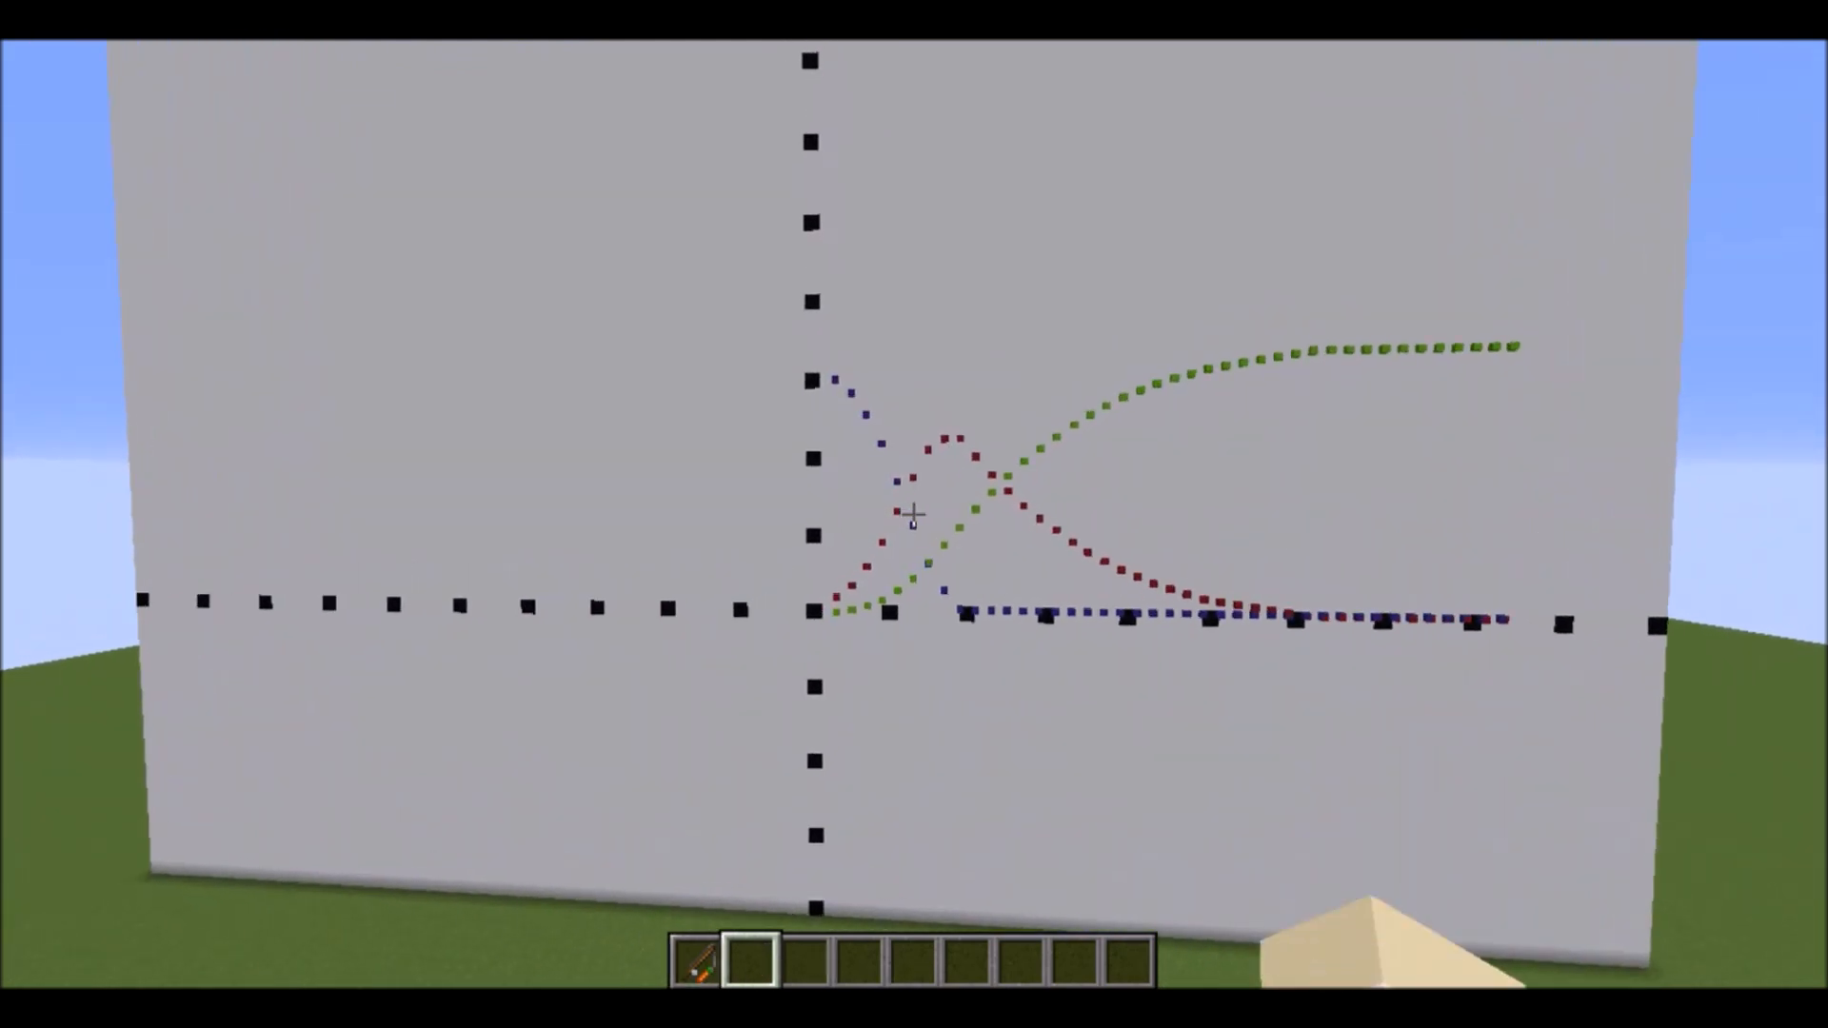
key("w")
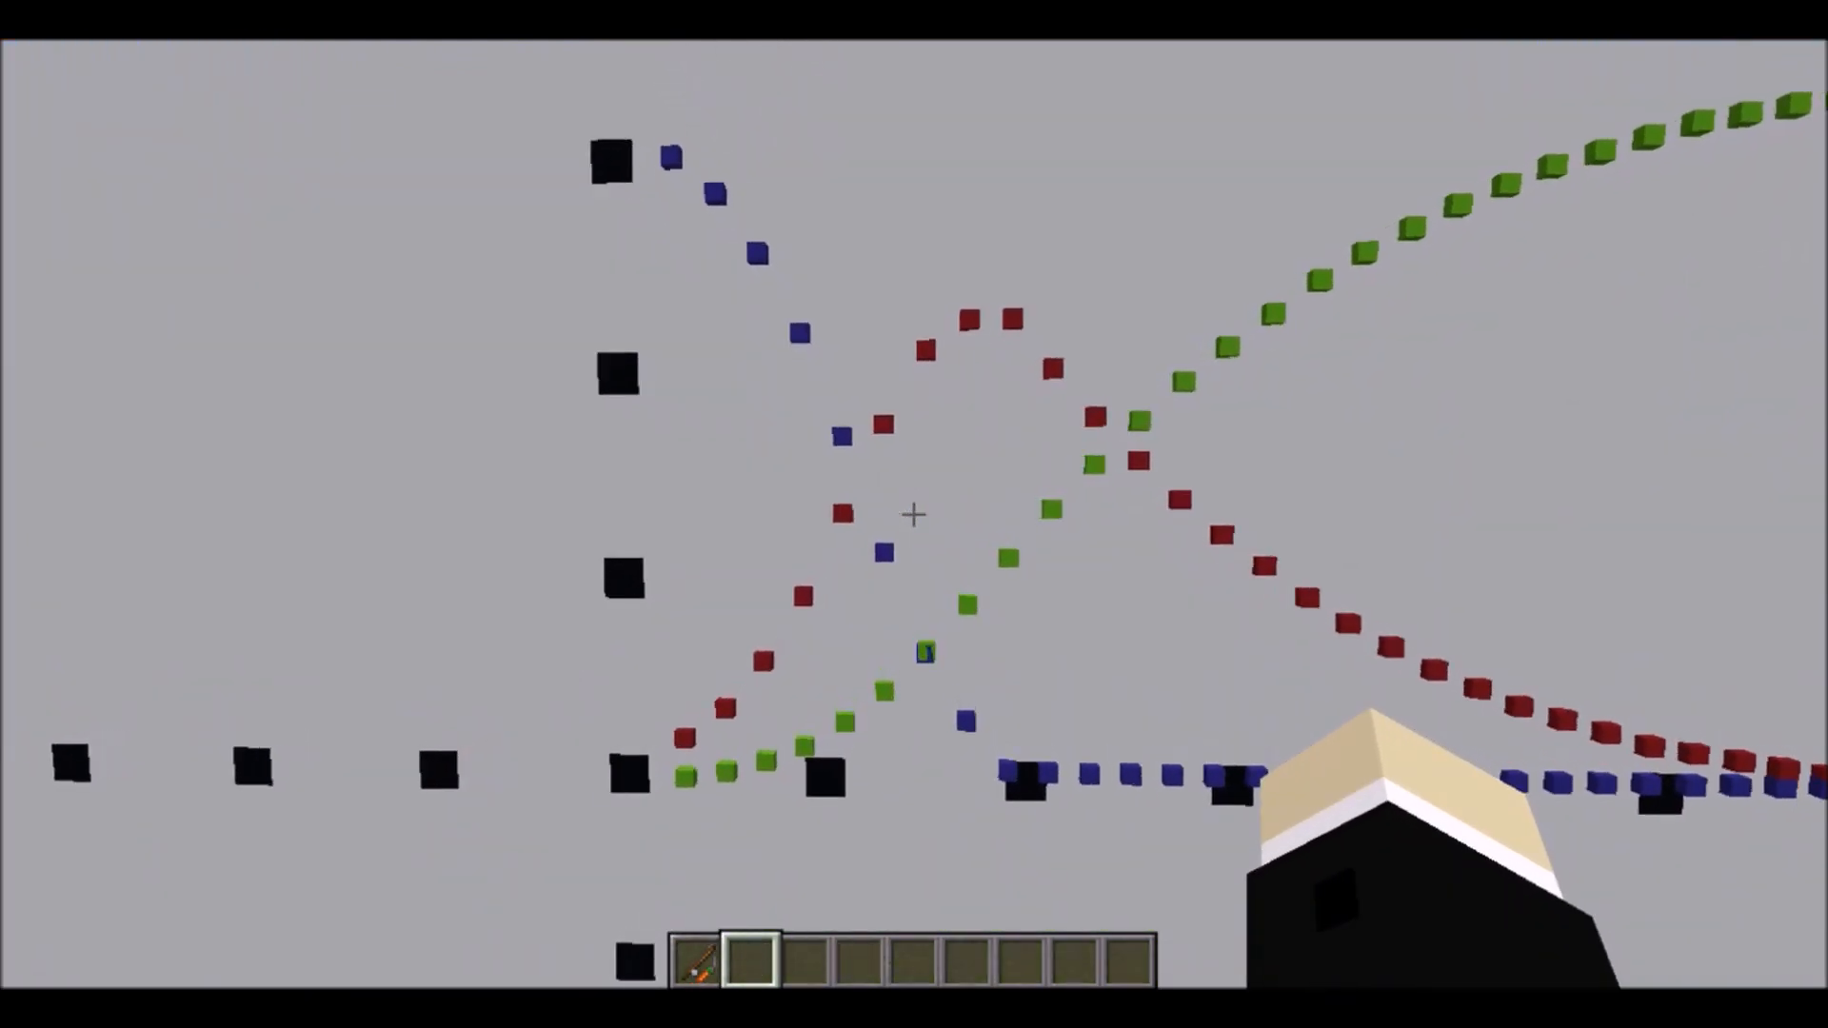
key("w")
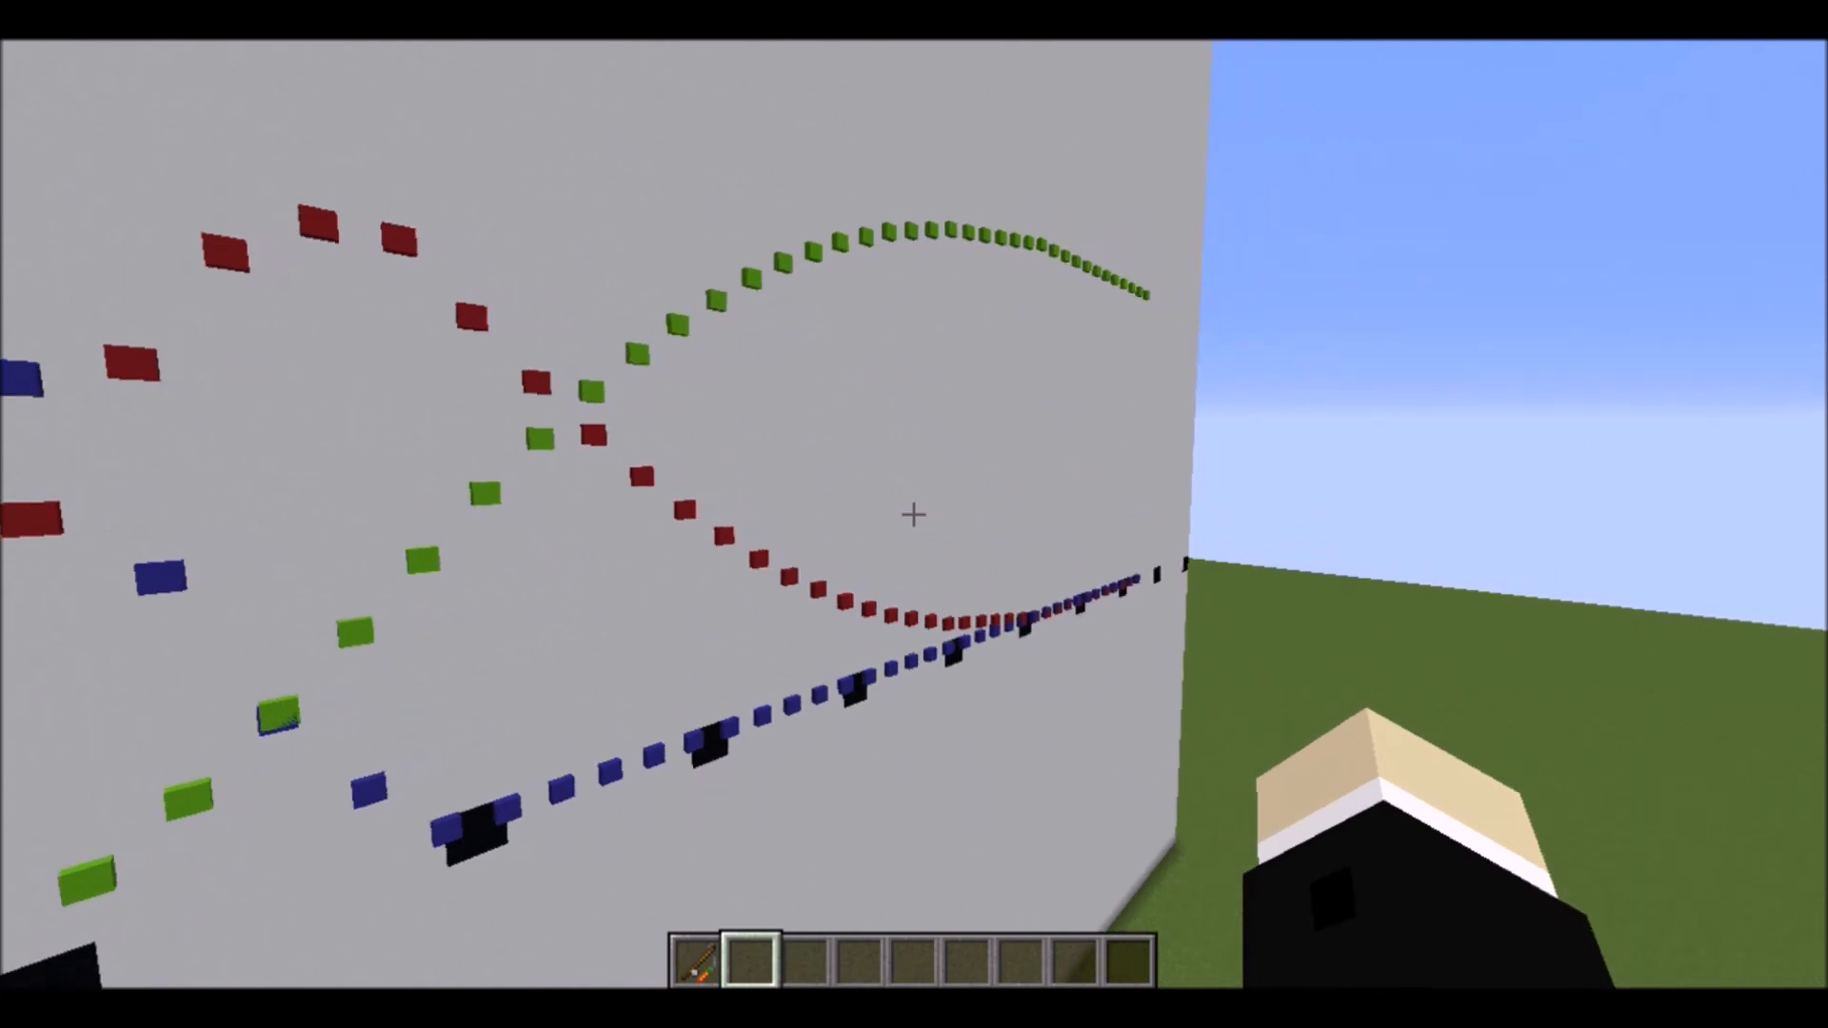
- Back far away from the wall to view the whole graph and empty arena
key("s")
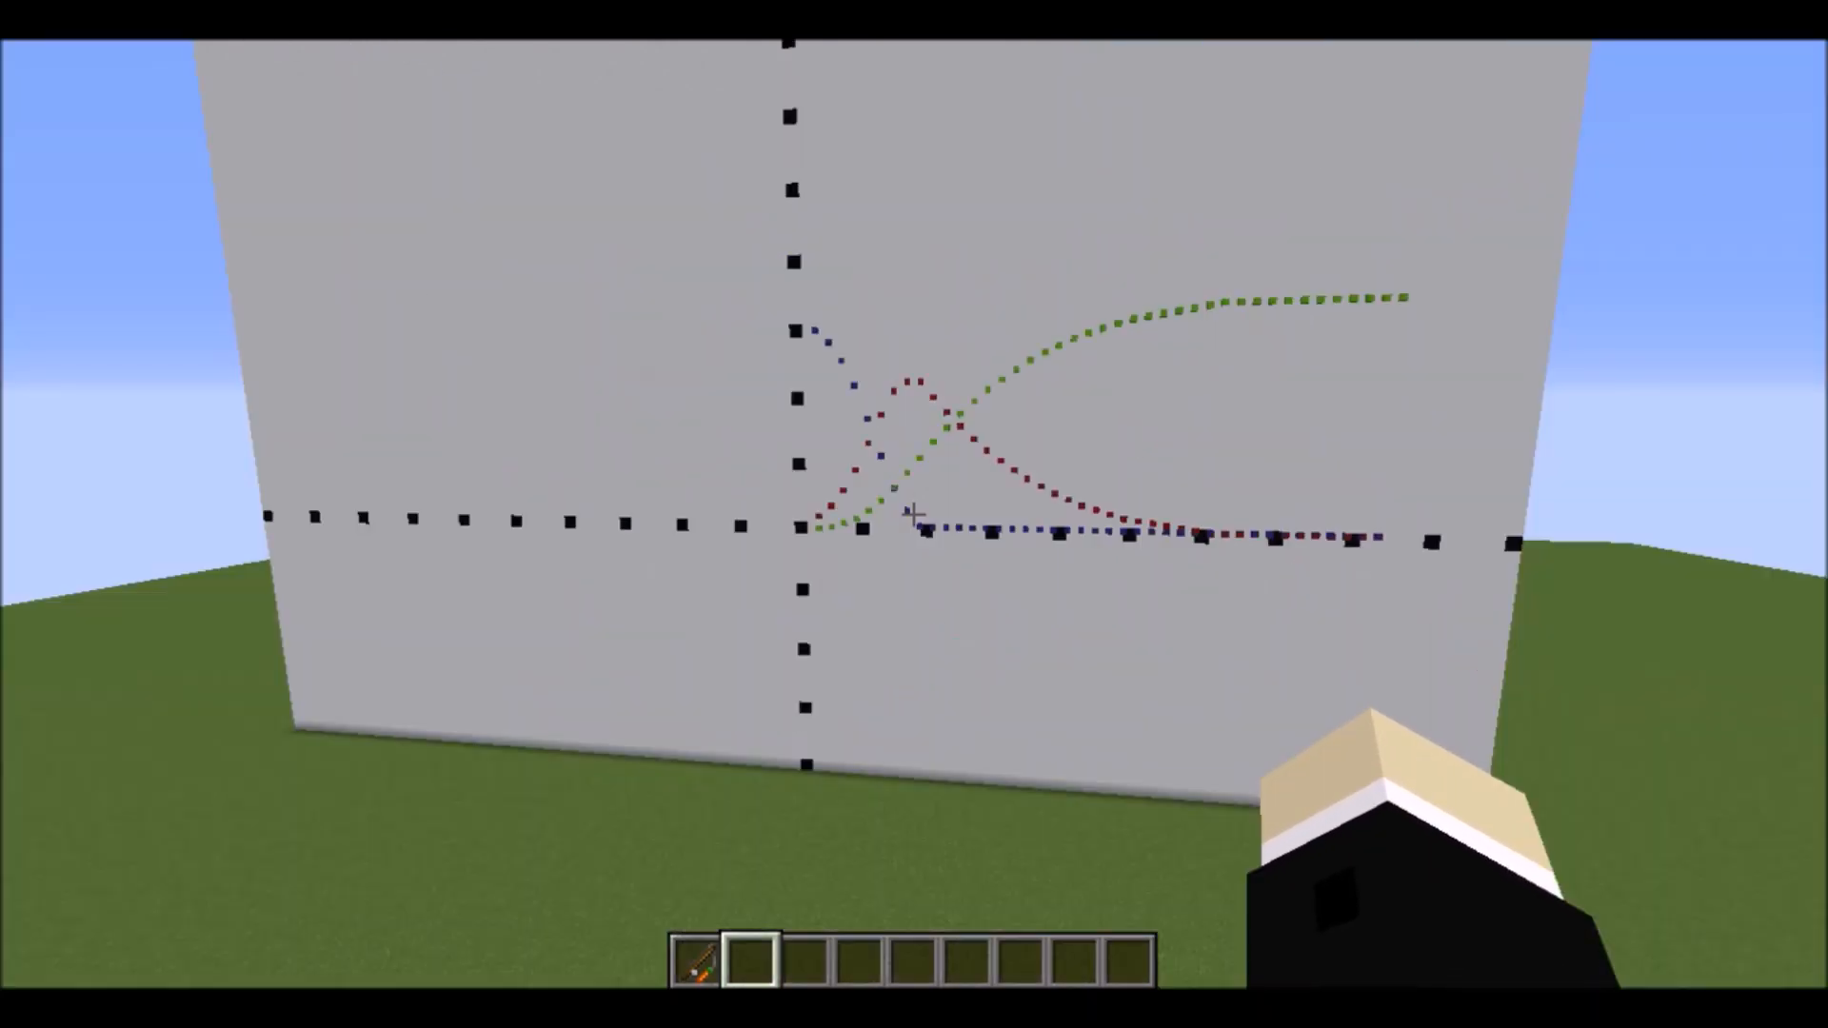